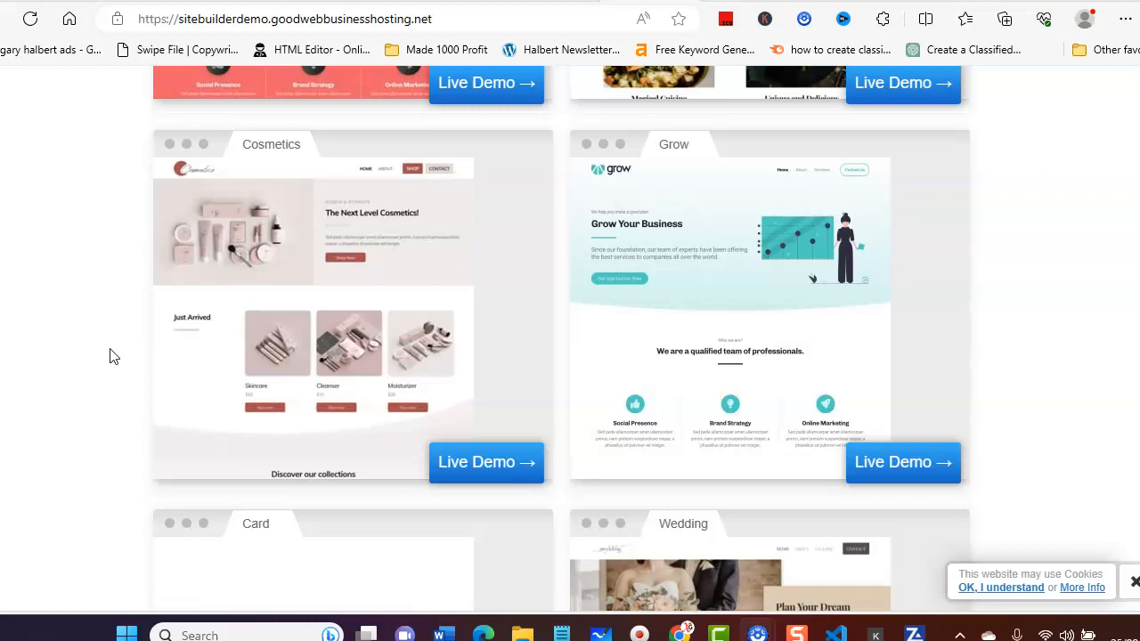
- Open the live demo of the Grow template and dismiss its welcome guide and help center
click(99, 331)
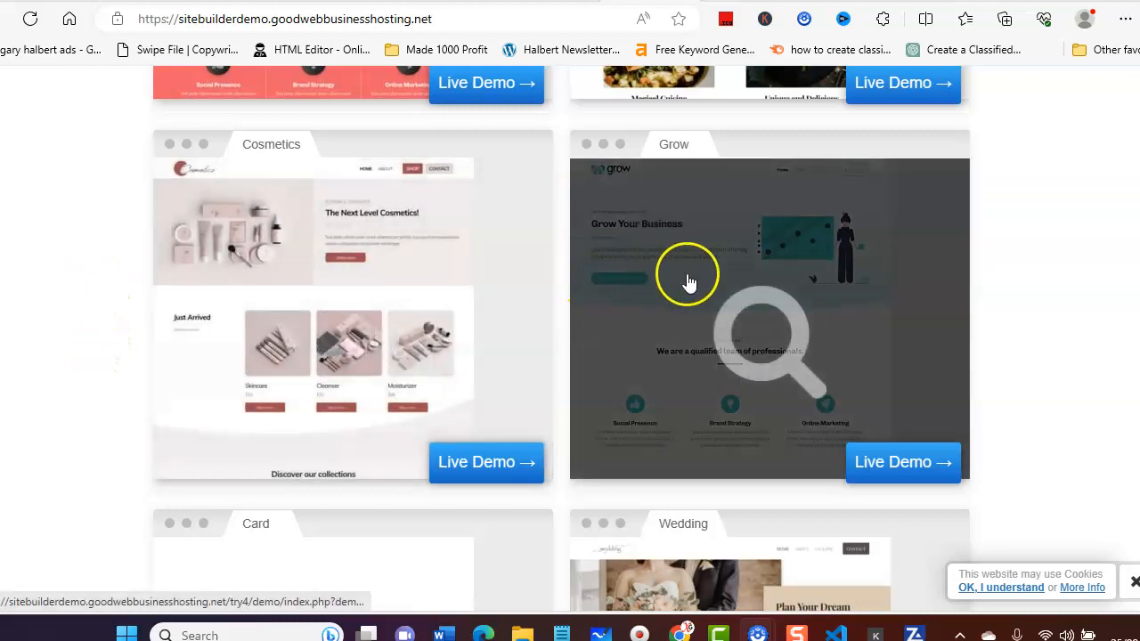
click(688, 282)
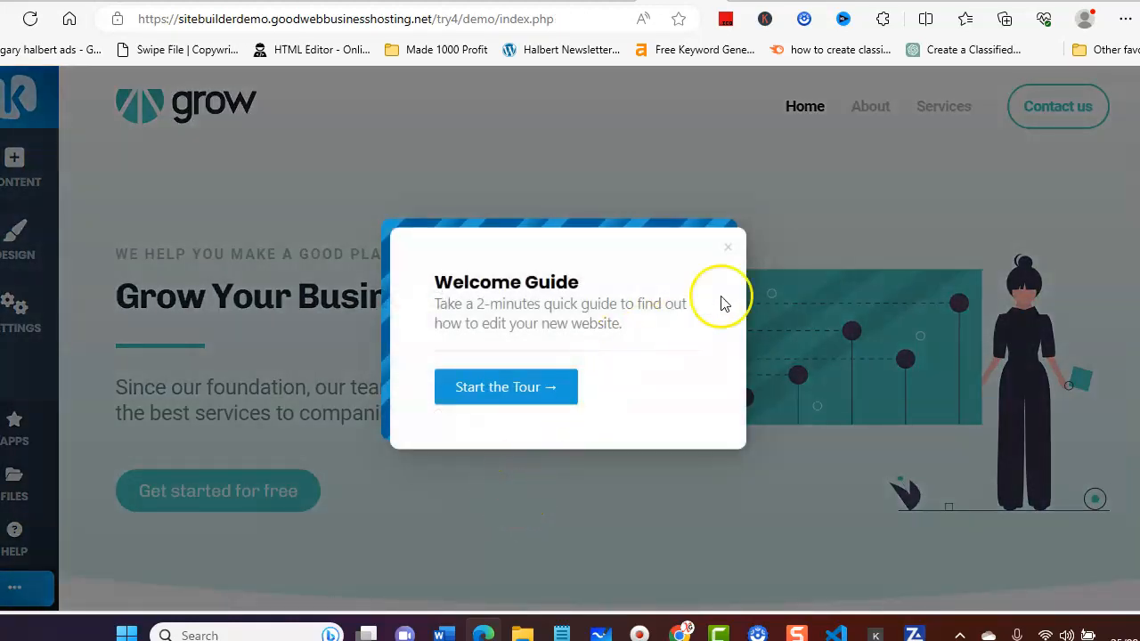
click(727, 248)
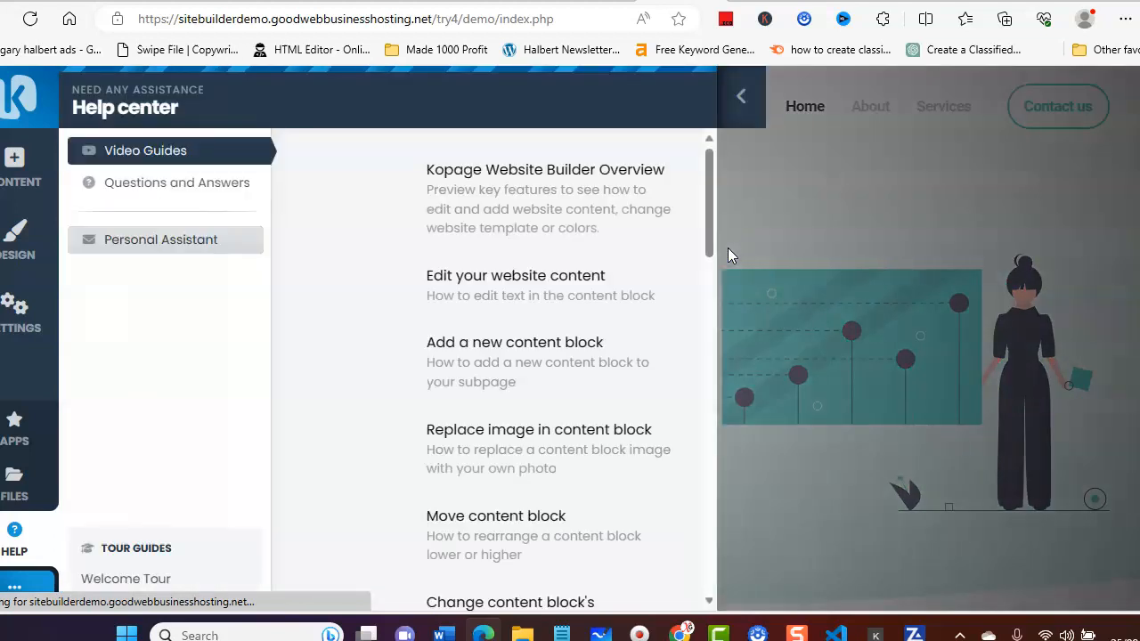
click(740, 92)
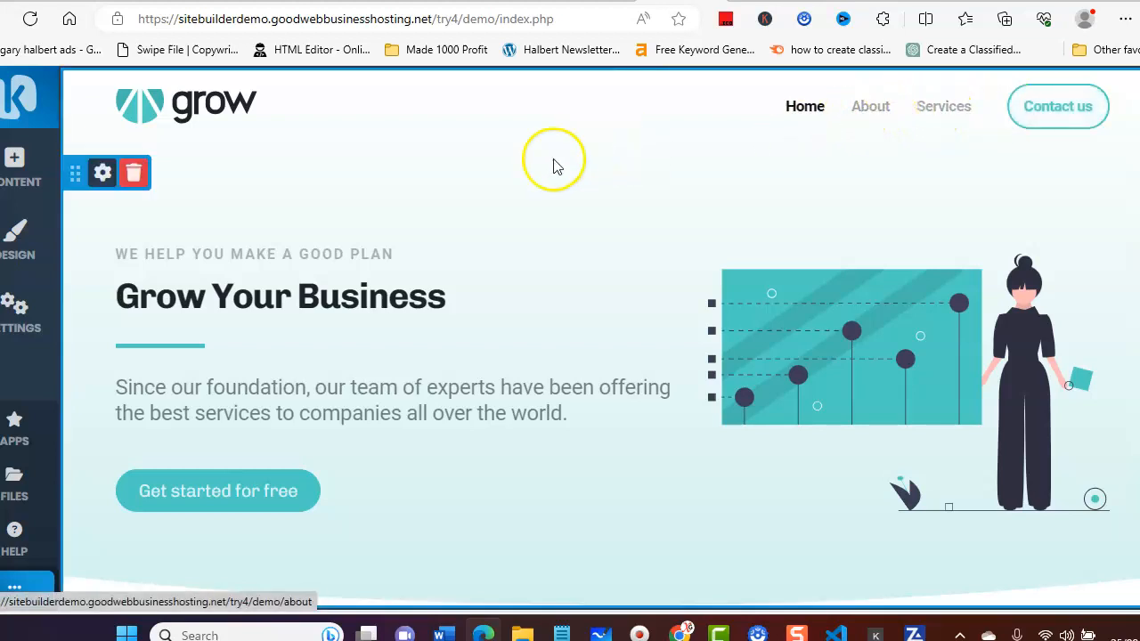
- Start a new subpage in the website's main menu and name it "Here to help You!"
scroll(553, 285, down, 5)
scroll(543, 287, down, 6)
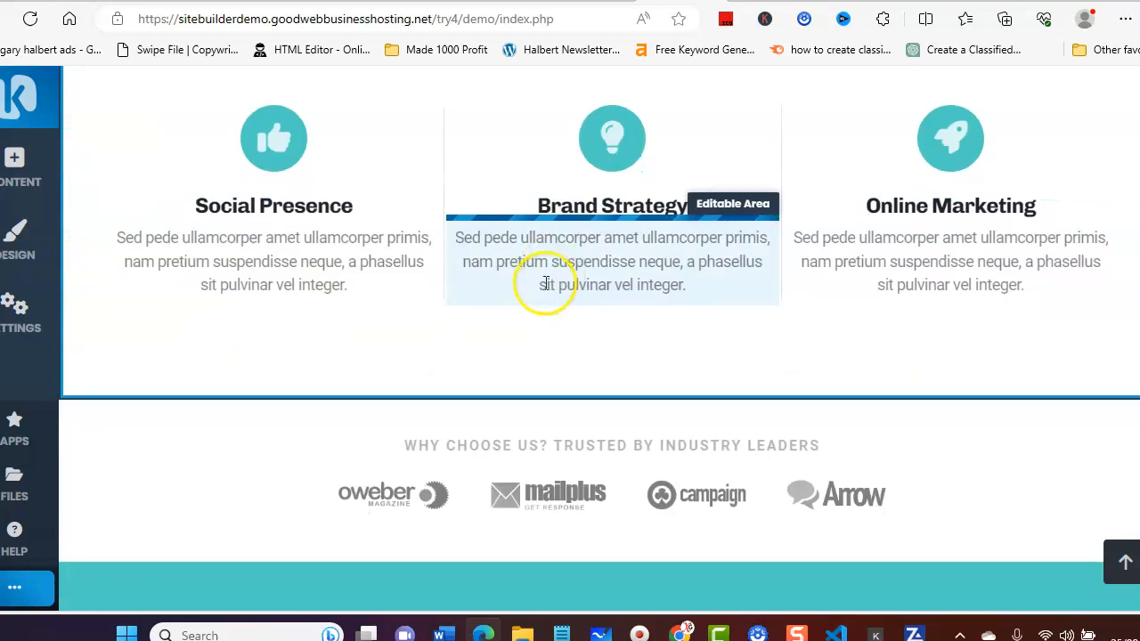
scroll(534, 285, up, 6)
scroll(521, 283, up, 5)
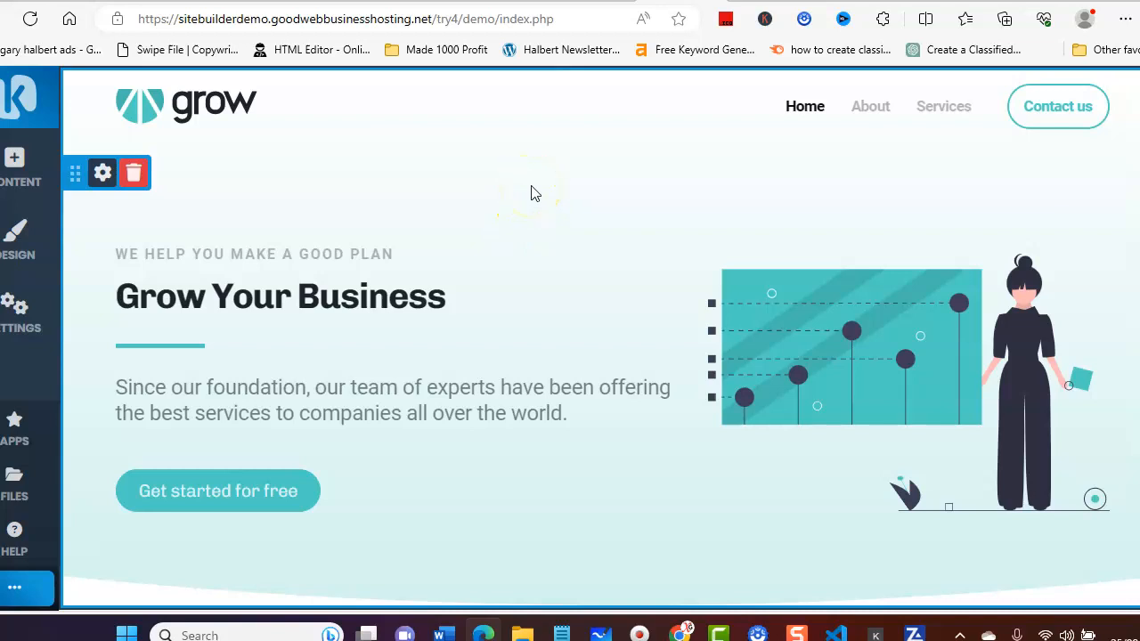
click(12, 305)
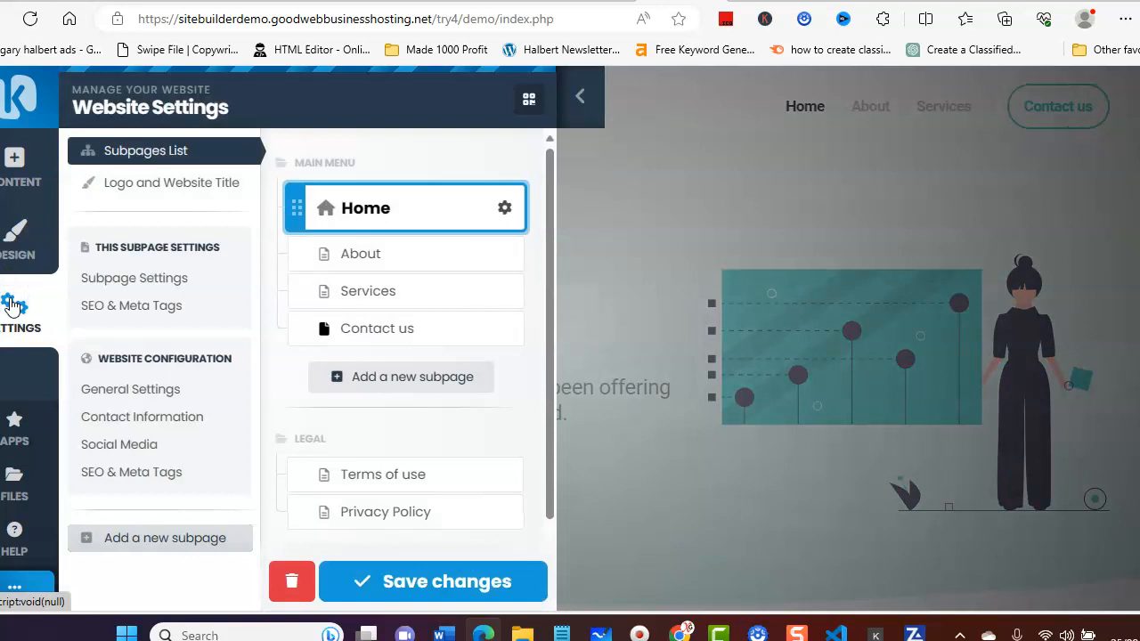
click(381, 377)
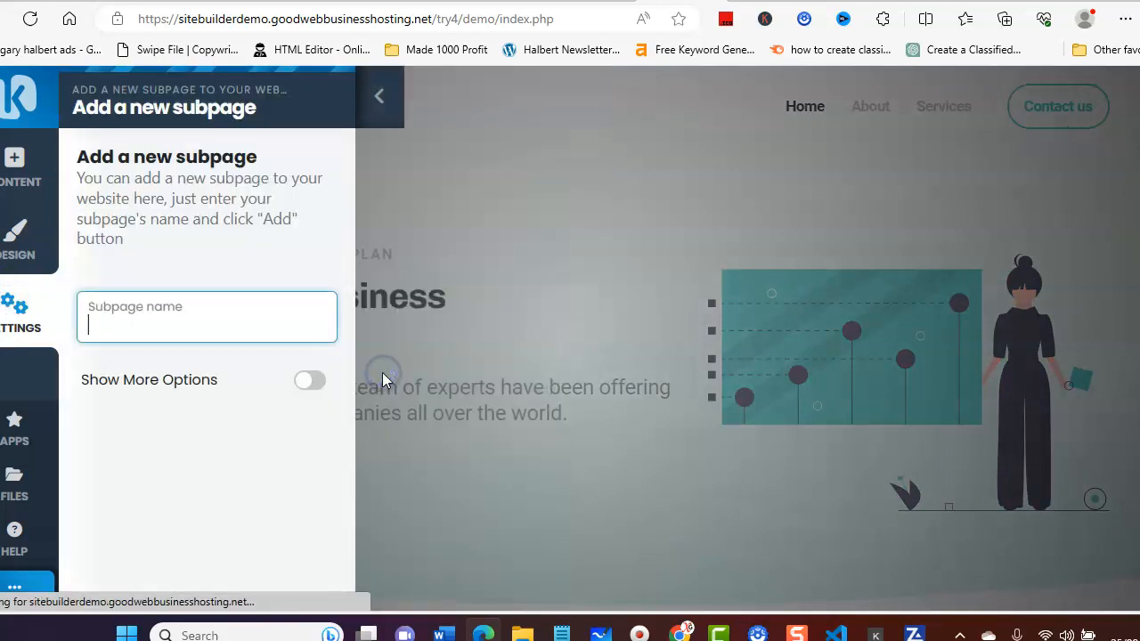
click(102, 316)
click(101, 320)
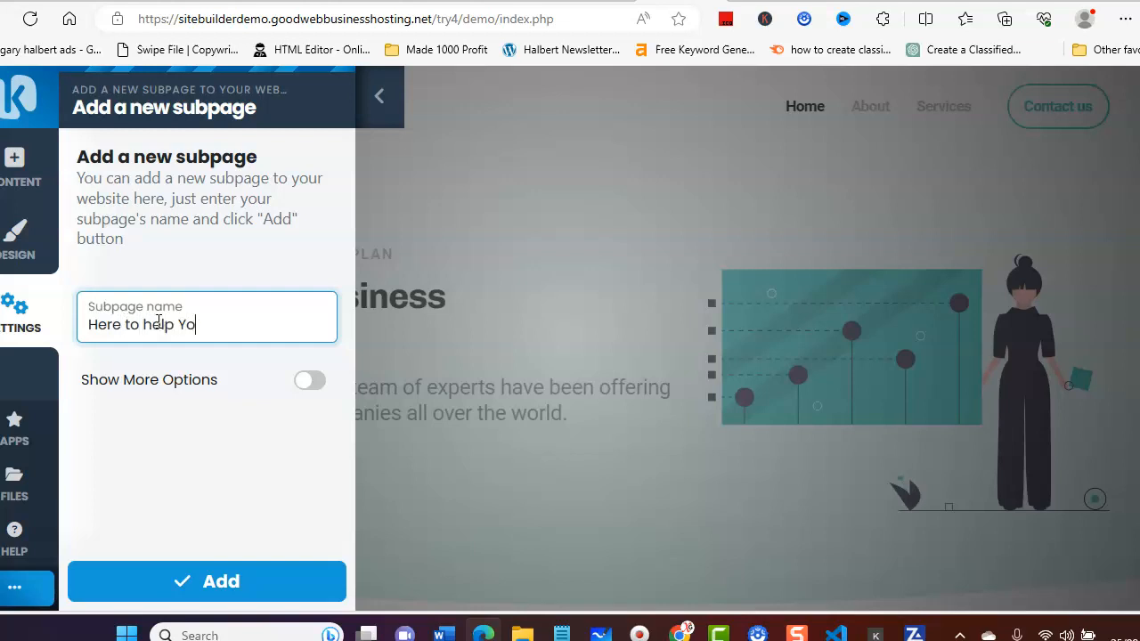
- Set the new subpage's page type to Landing Page and add it to the website
click(310, 380)
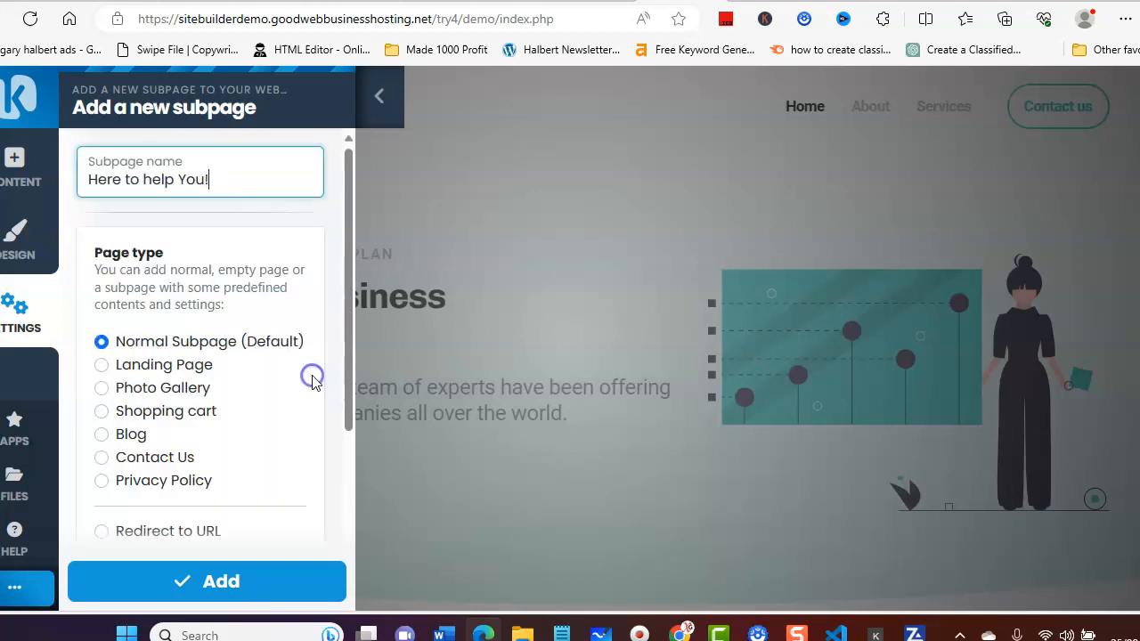
click(102, 365)
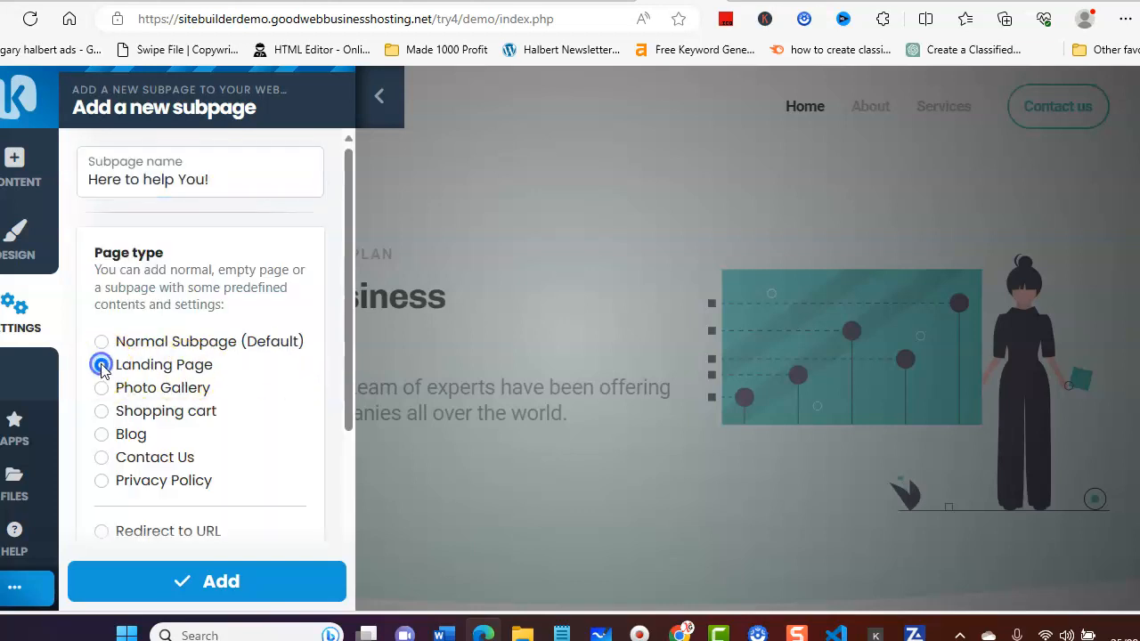
click(219, 583)
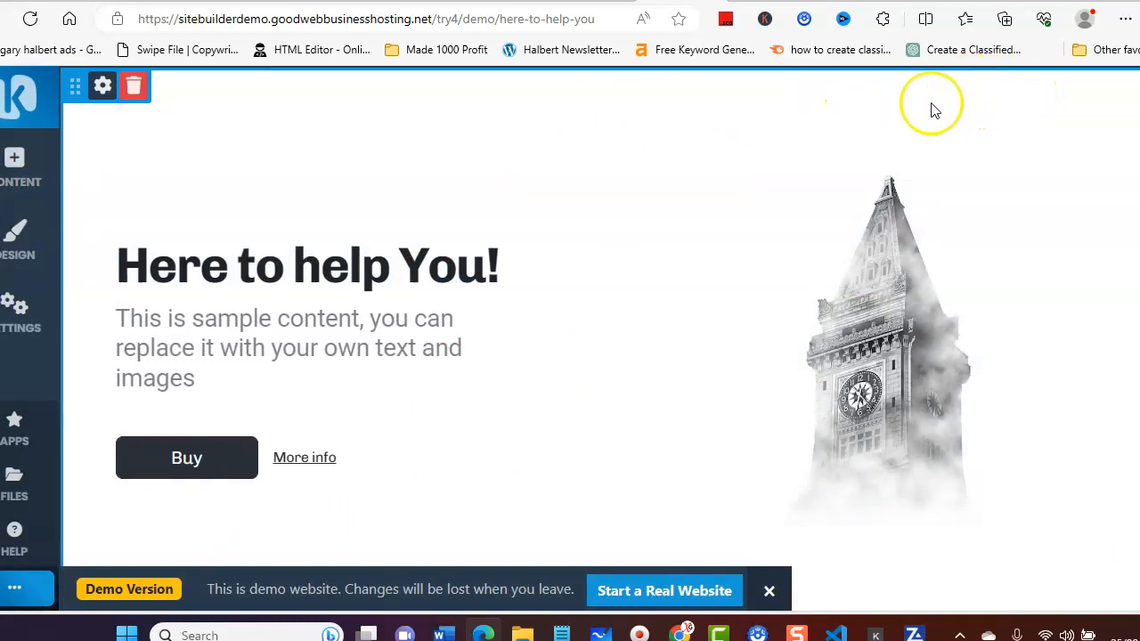
- Insert the Call to Action block with a centered heading and an email field with Get started button above the clock tower block
scroll(666, 207, down, 3)
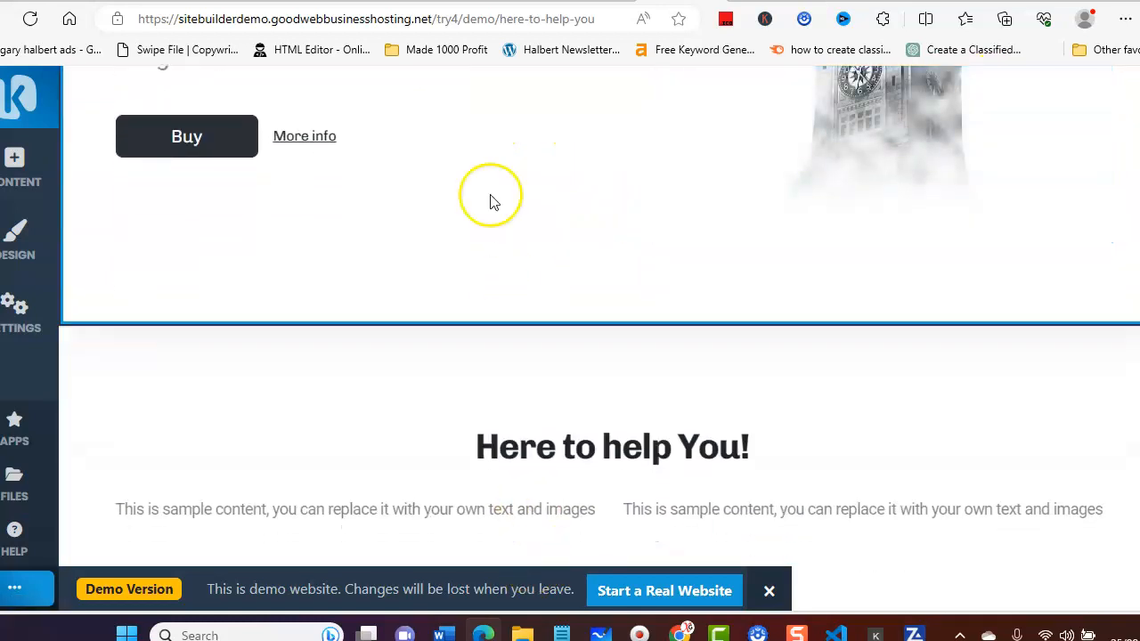
scroll(514, 267, down, 3)
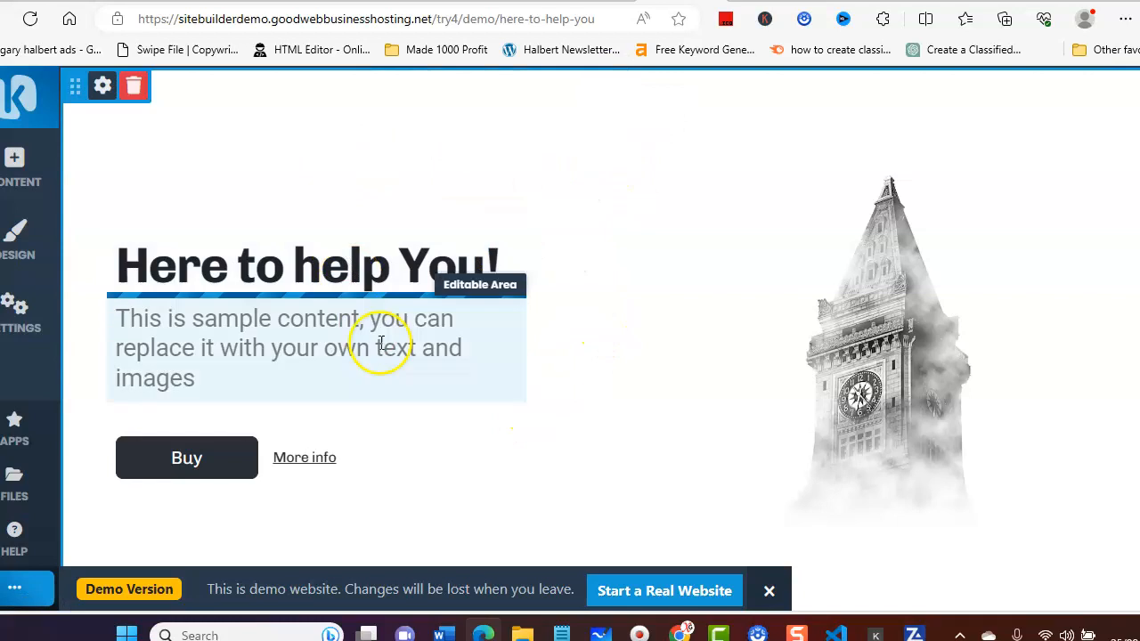
mouse_move(611, 77)
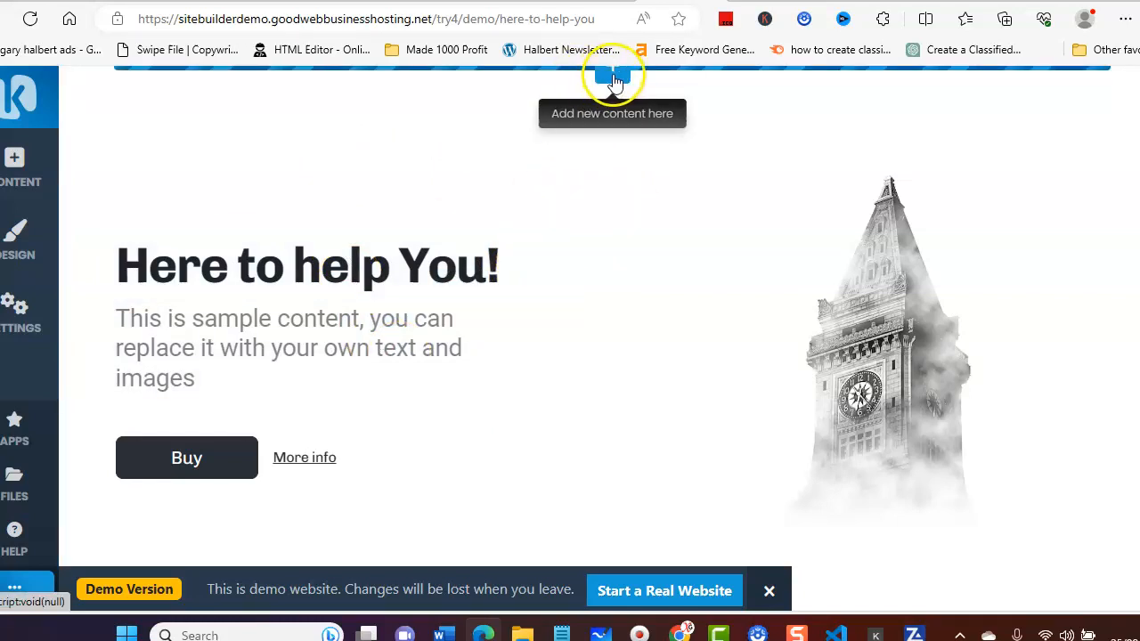
click(613, 77)
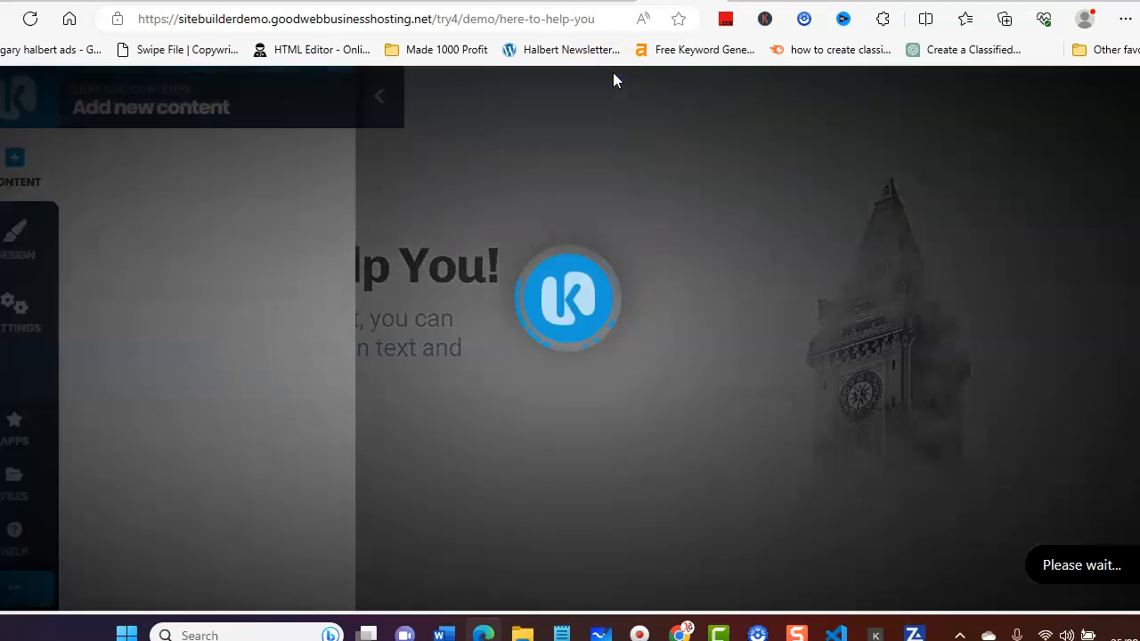
click(112, 279)
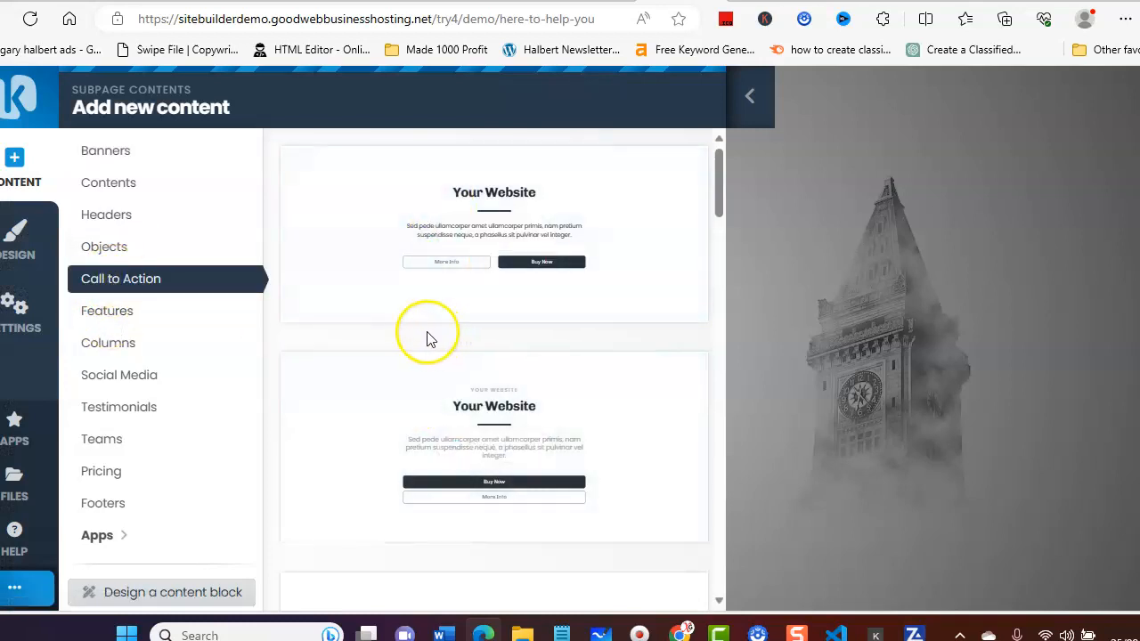
scroll(428, 335, down, 3)
scroll(423, 334, down, 10)
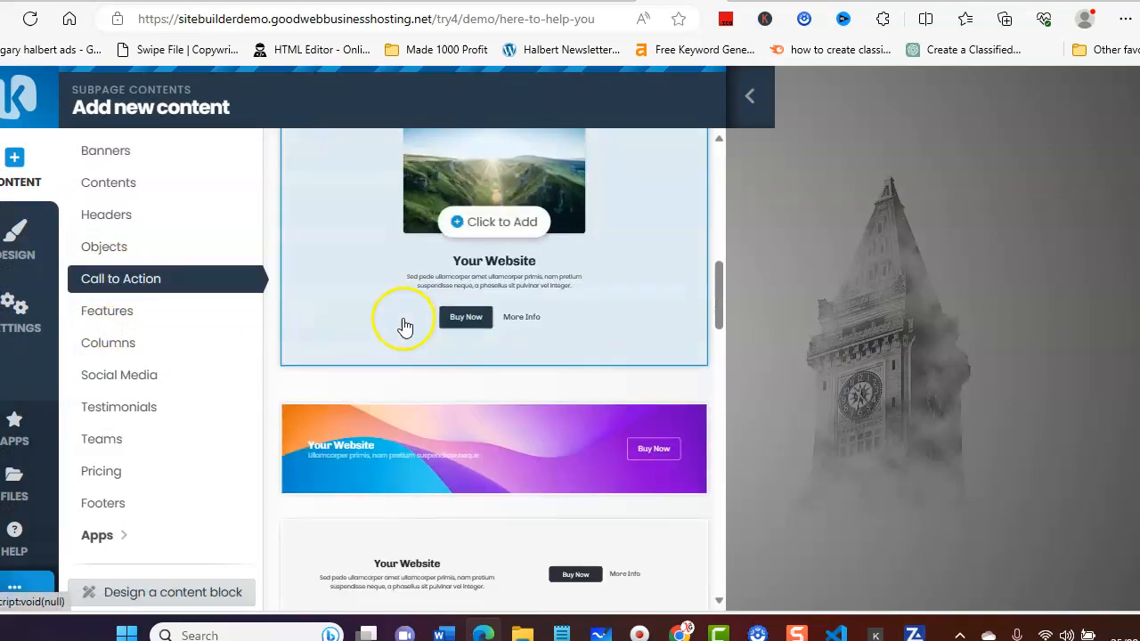
scroll(398, 323, down, 5)
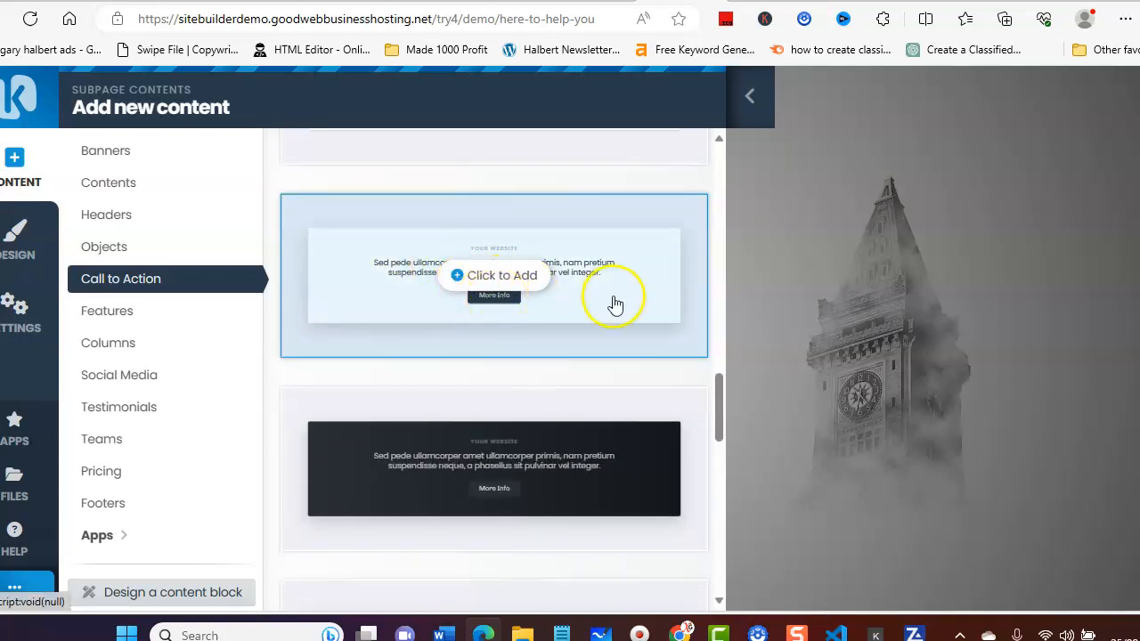
scroll(456, 305, down, 6)
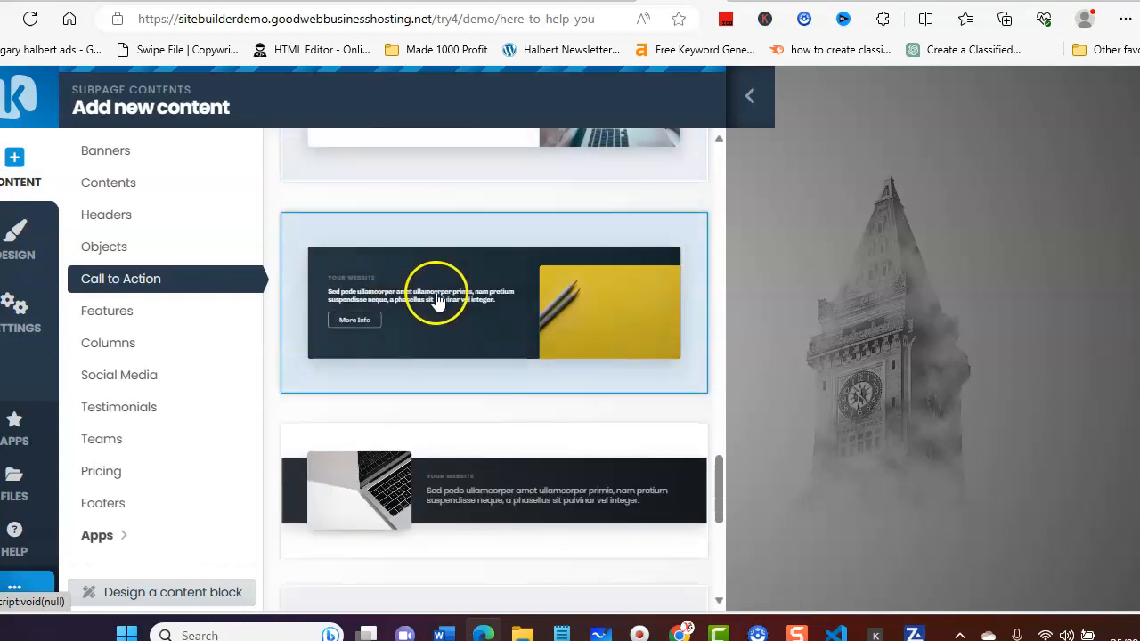
scroll(432, 300, down, 1)
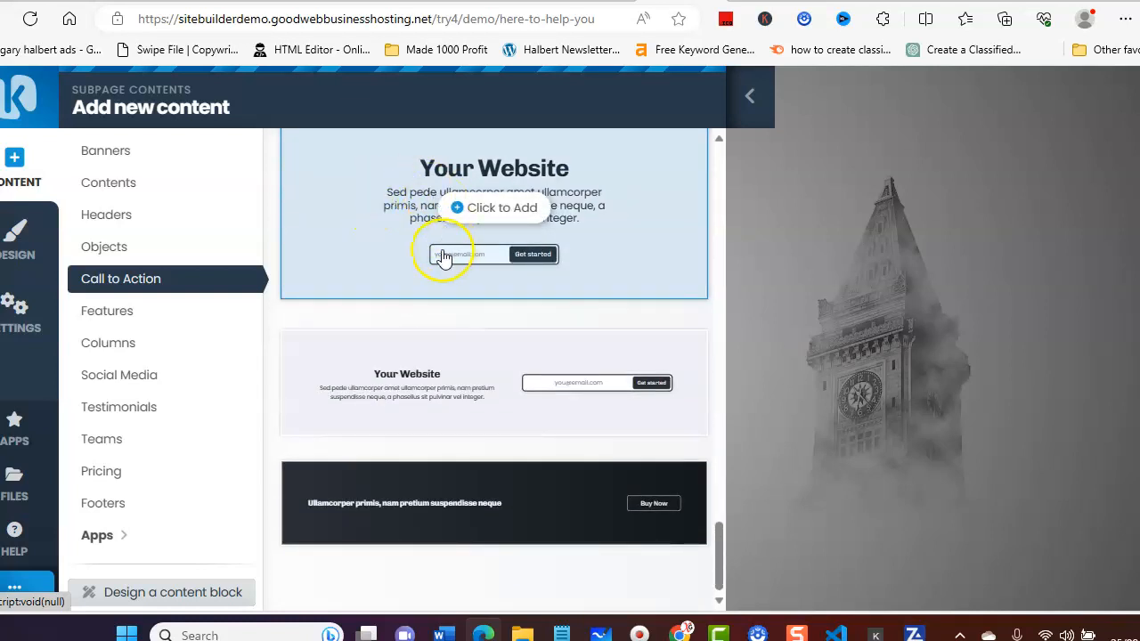
click(505, 245)
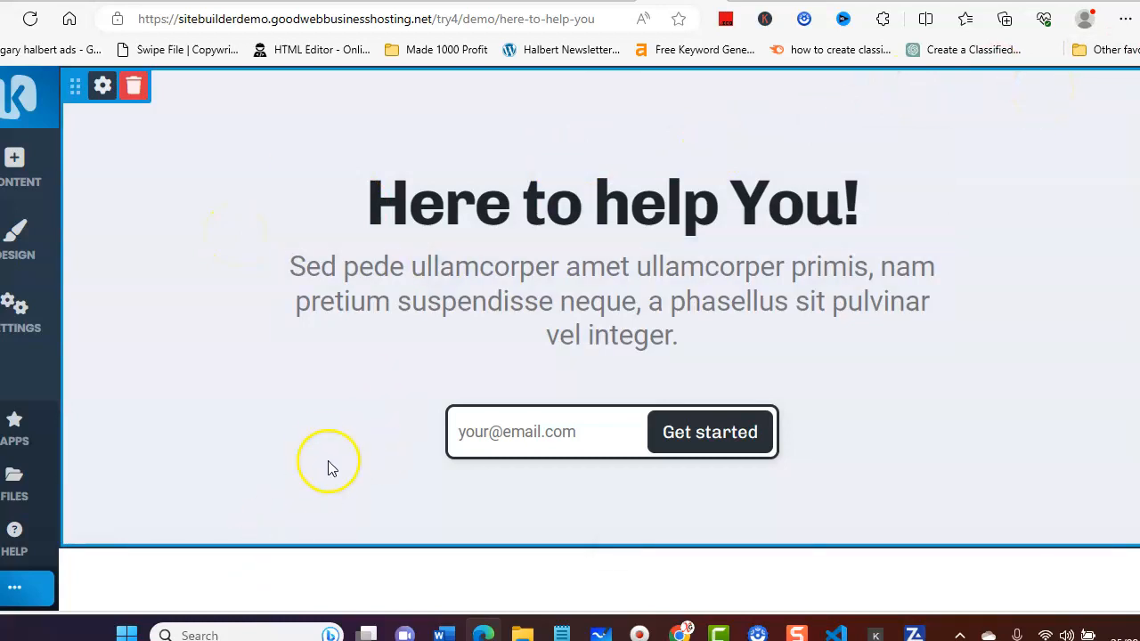
- Remove the clock tower block and the two-column sample content block beneath the email signup block
scroll(318, 484, down, 3)
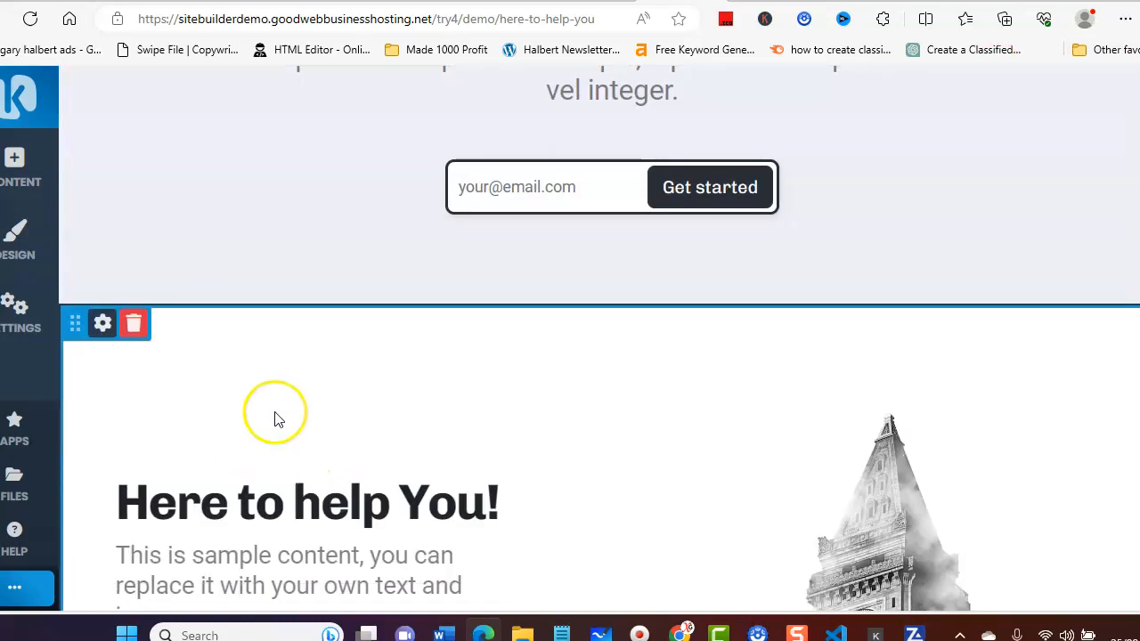
click(135, 322)
click(216, 322)
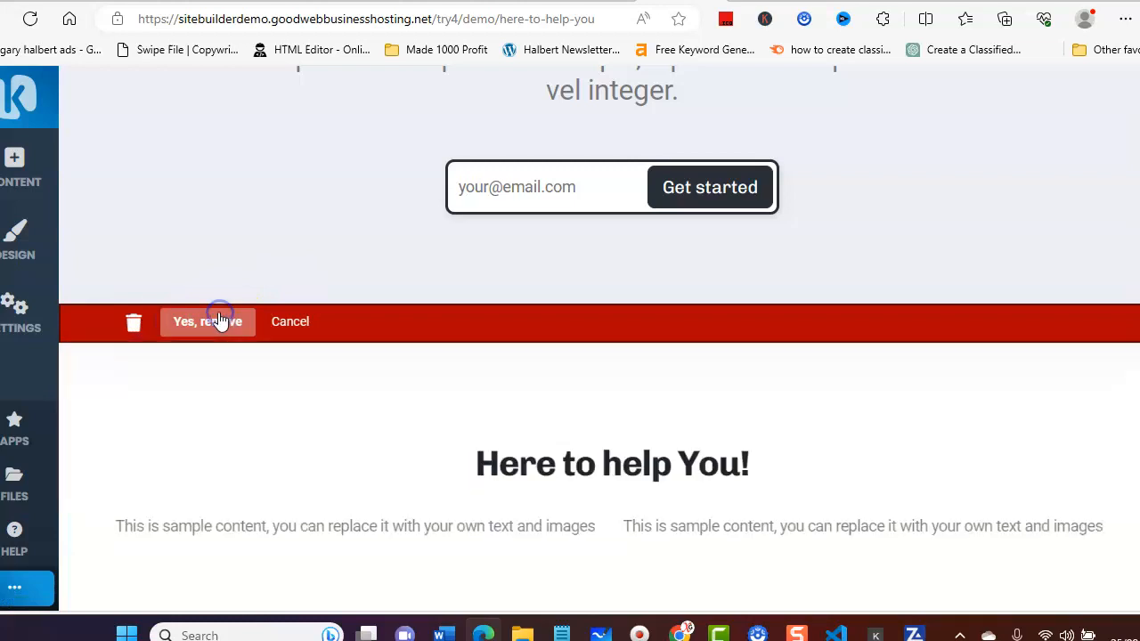
click(132, 348)
click(193, 342)
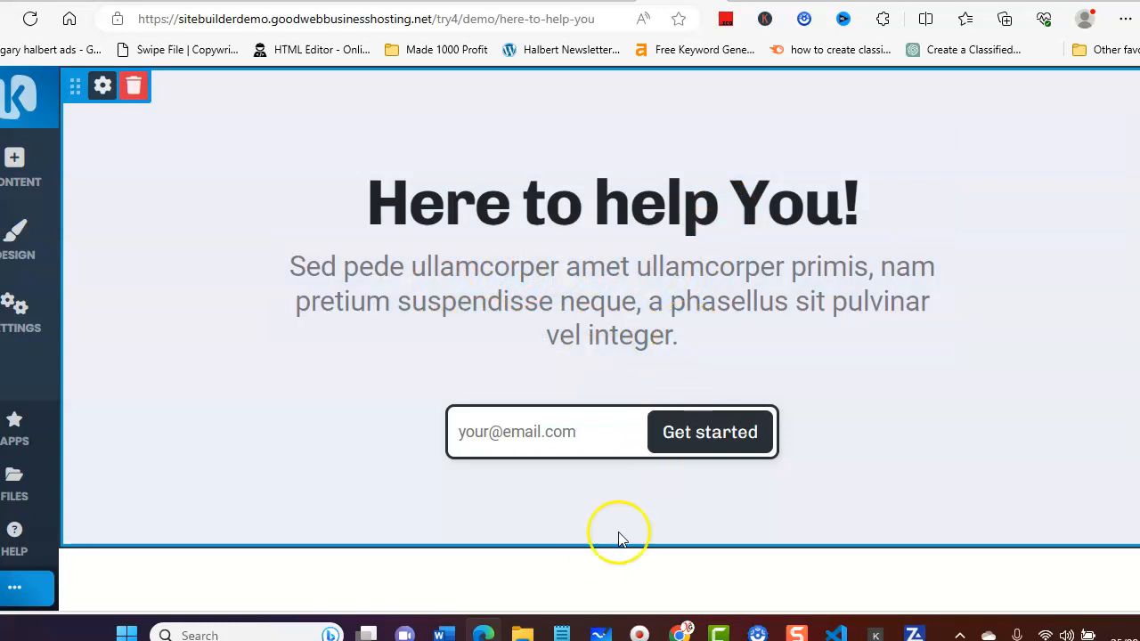
- Switch to Notepad, copy the paragraph beginning "Take Good Web Business Hosting for a test drive", and return to the site builder
click(561, 633)
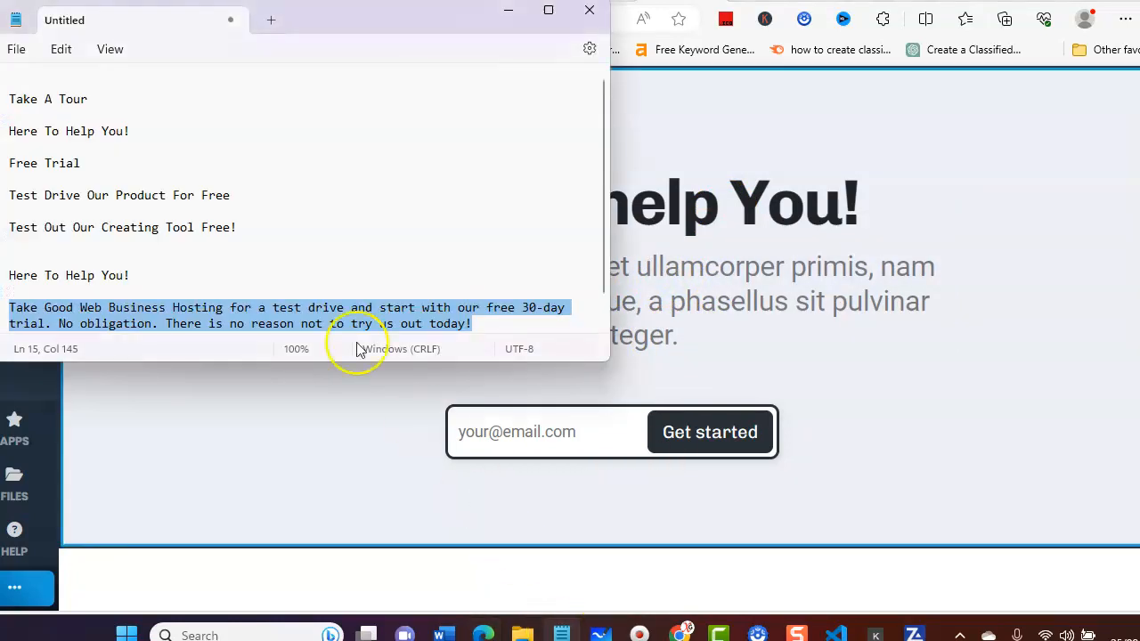
right_click(299, 314)
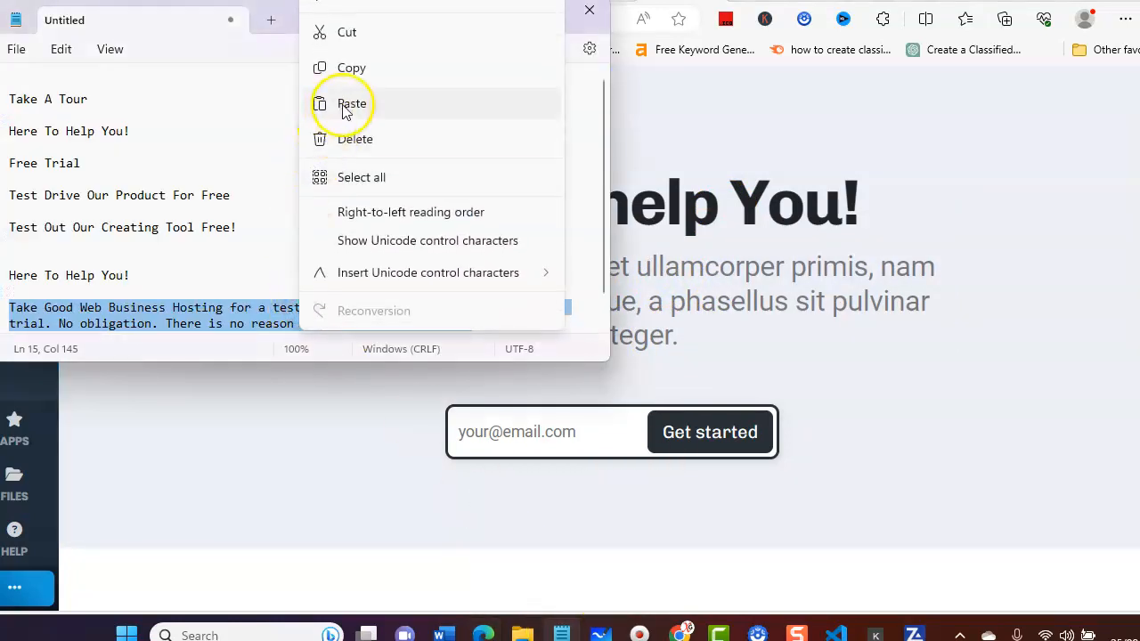
click(352, 70)
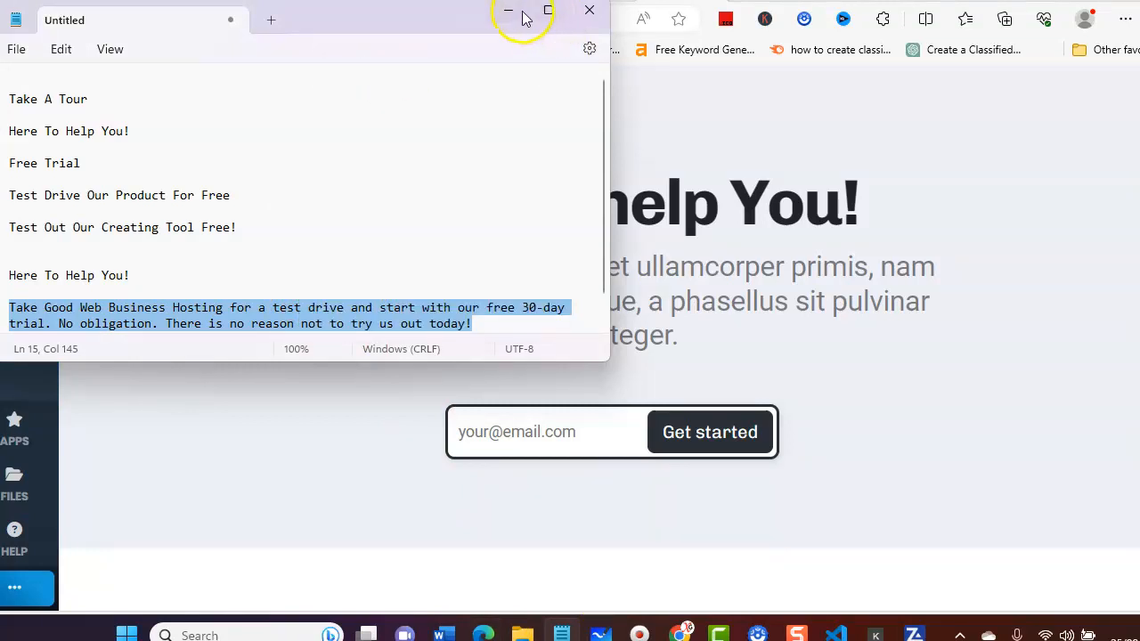
click(512, 13)
- Replace the placeholder paragraph under the "Here to help You!" heading with the copied free 30-day trial text
click(565, 280)
click(680, 337)
drag(680, 337, 260, 255)
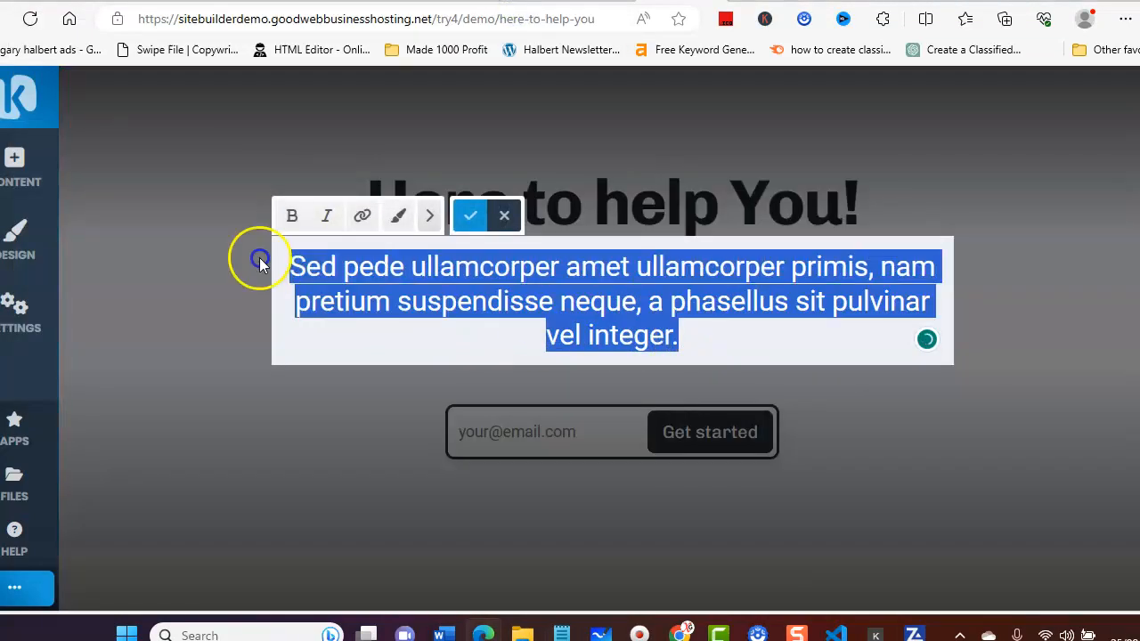
right_click(338, 256)
click(382, 348)
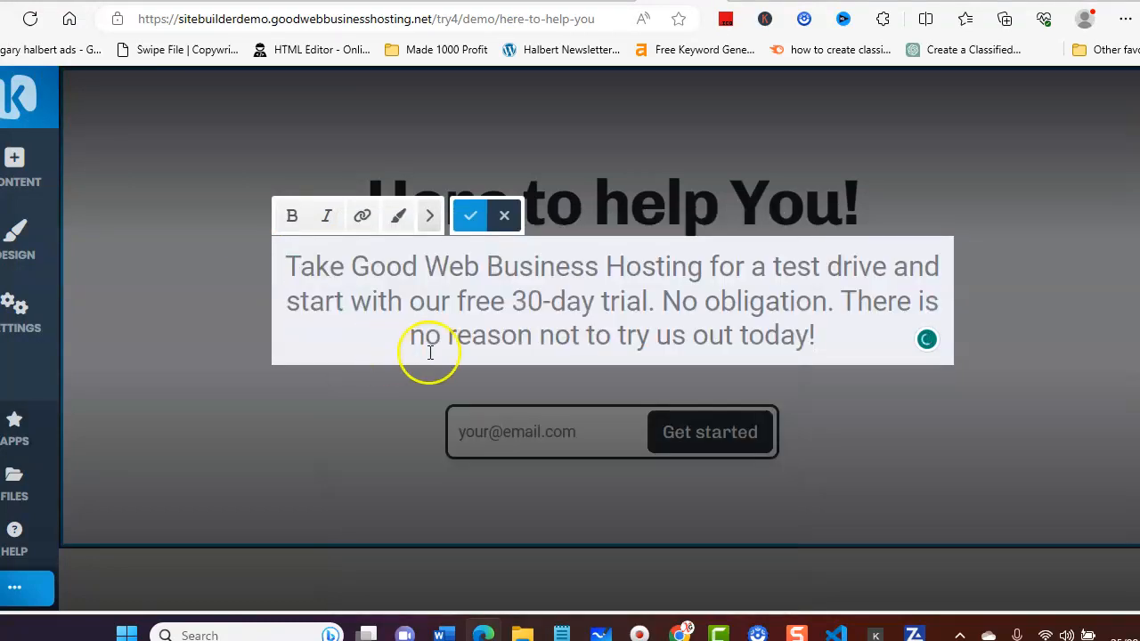
- Change the text color of the whole free-trial paragraph to black
drag(817, 335, 243, 265)
click(400, 218)
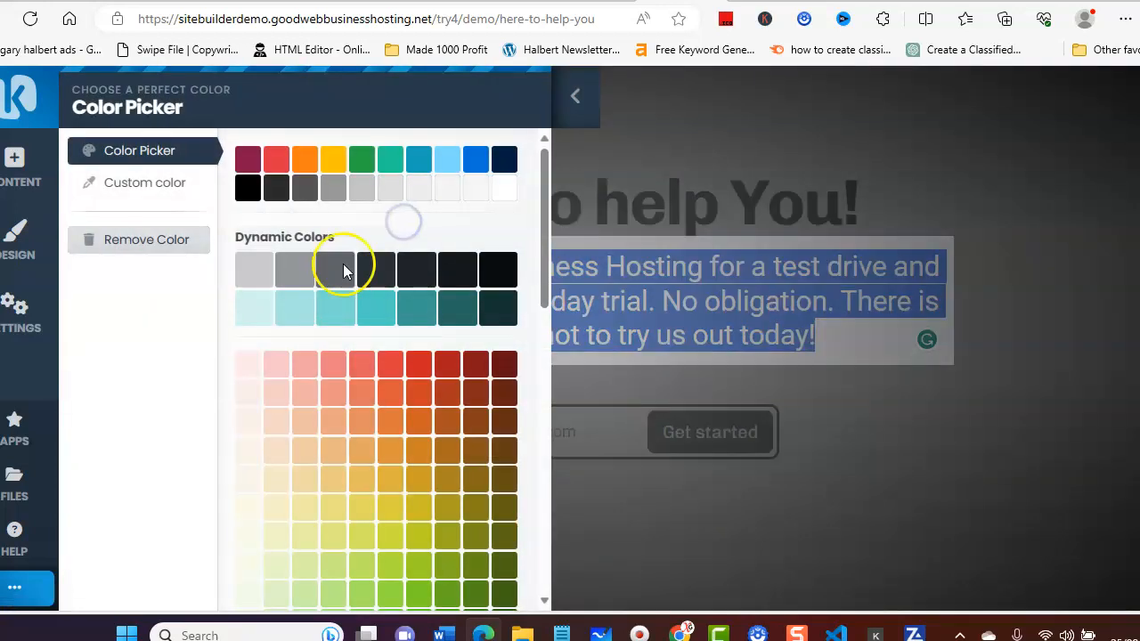
click(251, 188)
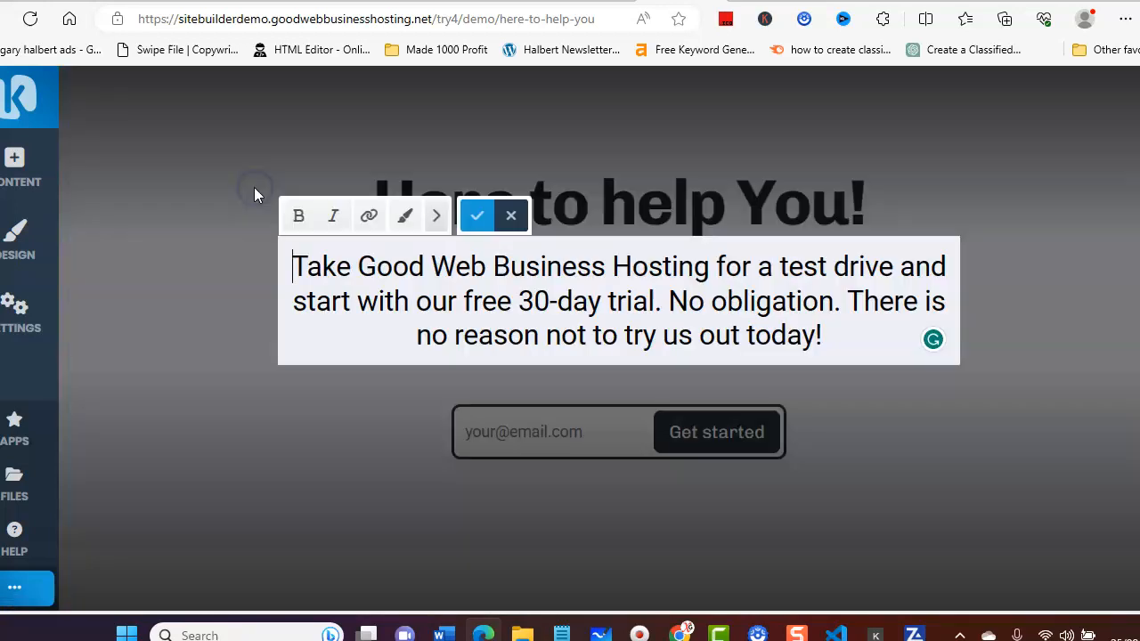
click(405, 215)
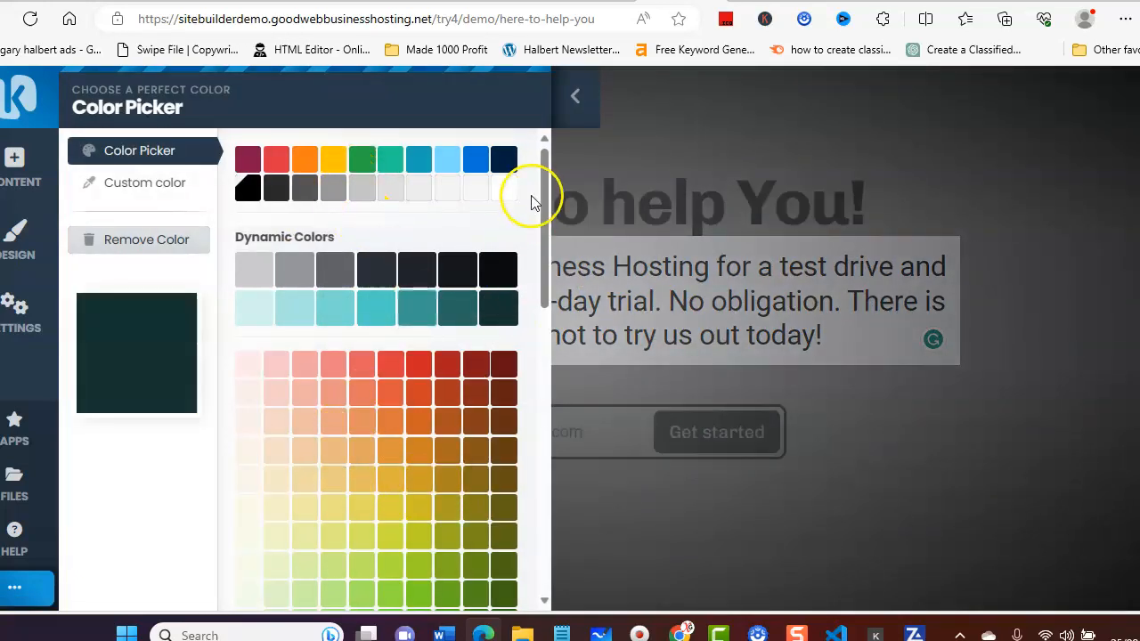
mouse_move(543, 180)
mouse_down()
mouse_move(535, 452)
mouse_move(540, 169)
mouse_up()
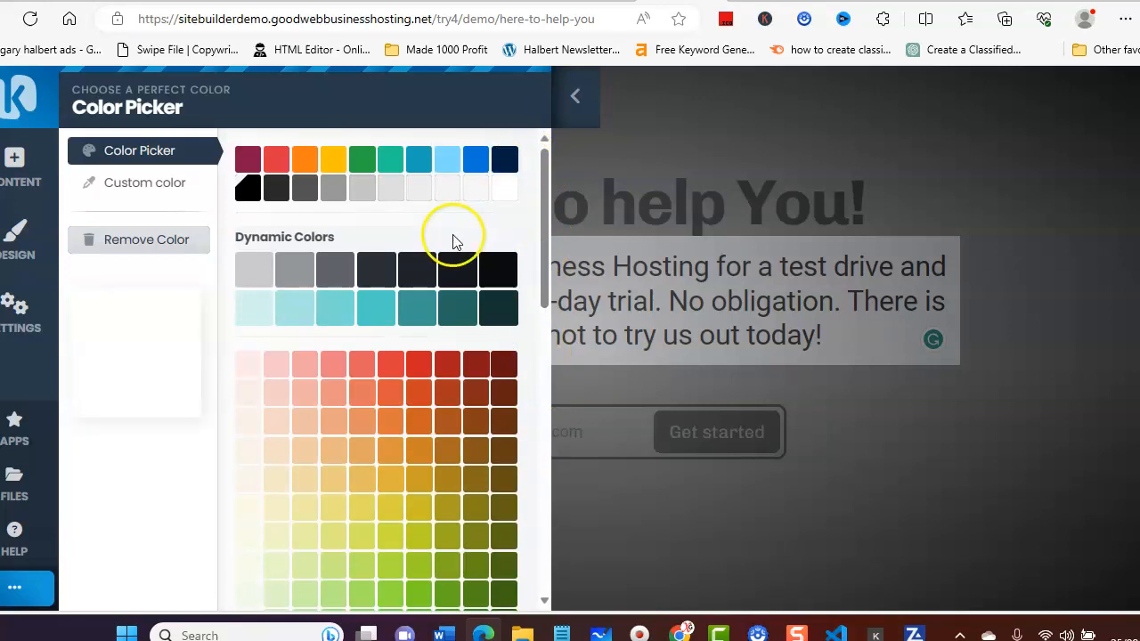
click(574, 100)
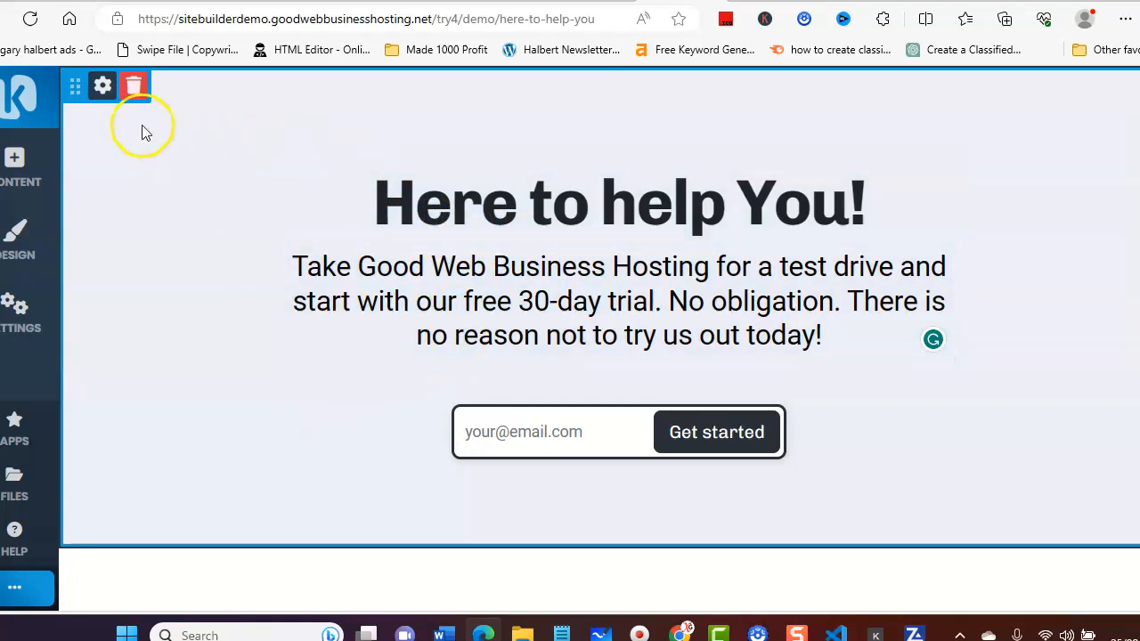
- Set the background color of the "Here to help You!" signup block to amber yellow and save the block settings
click(102, 85)
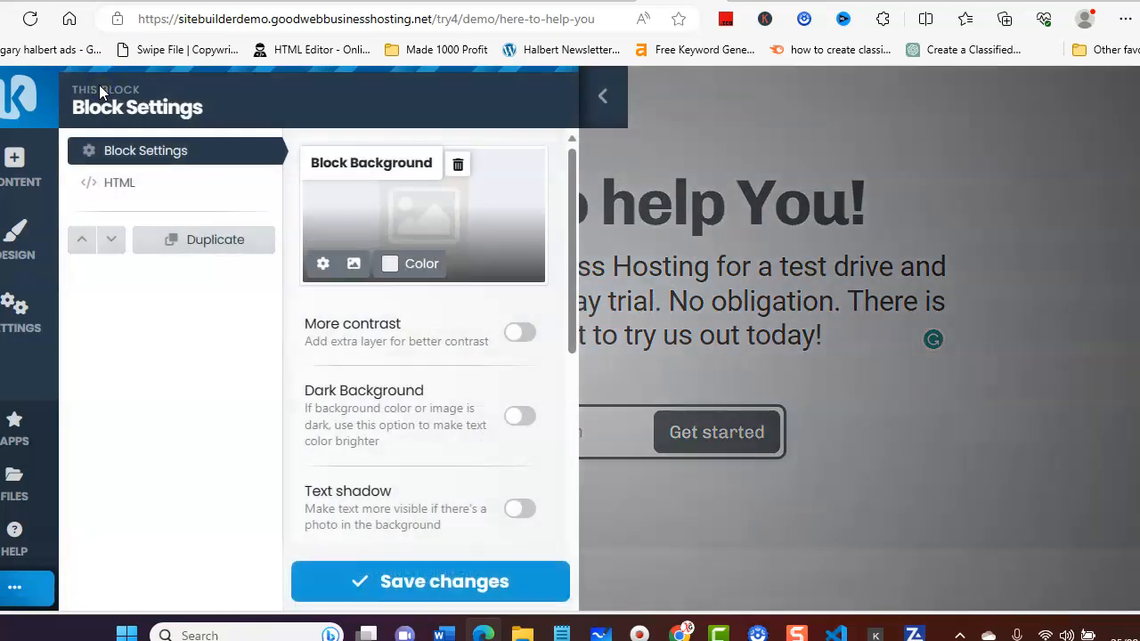
click(390, 263)
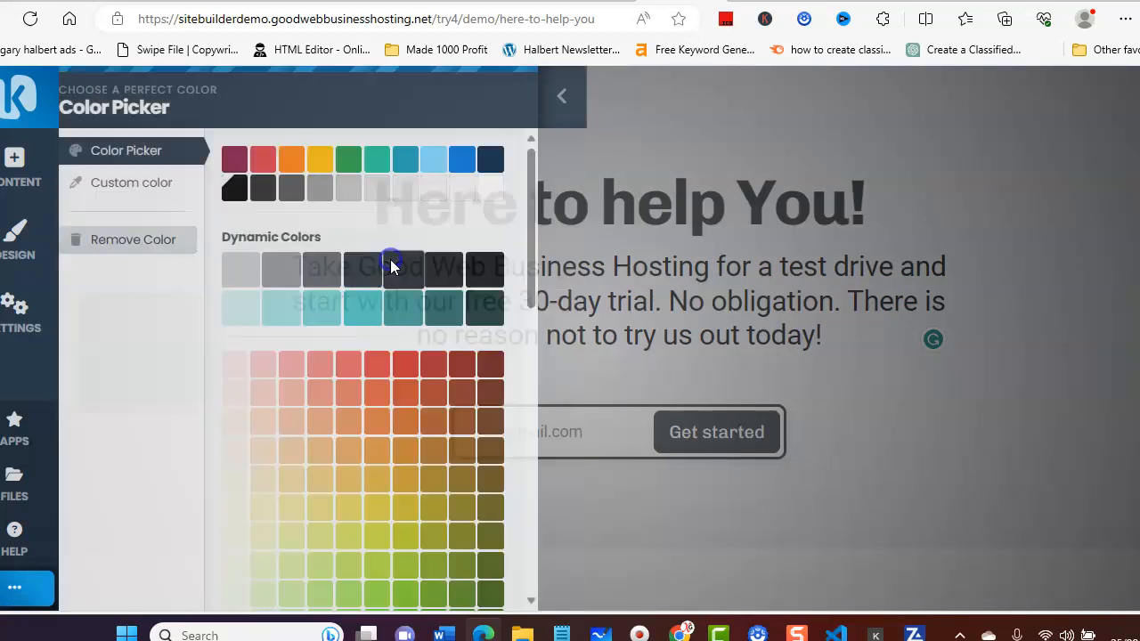
click(327, 189)
click(329, 162)
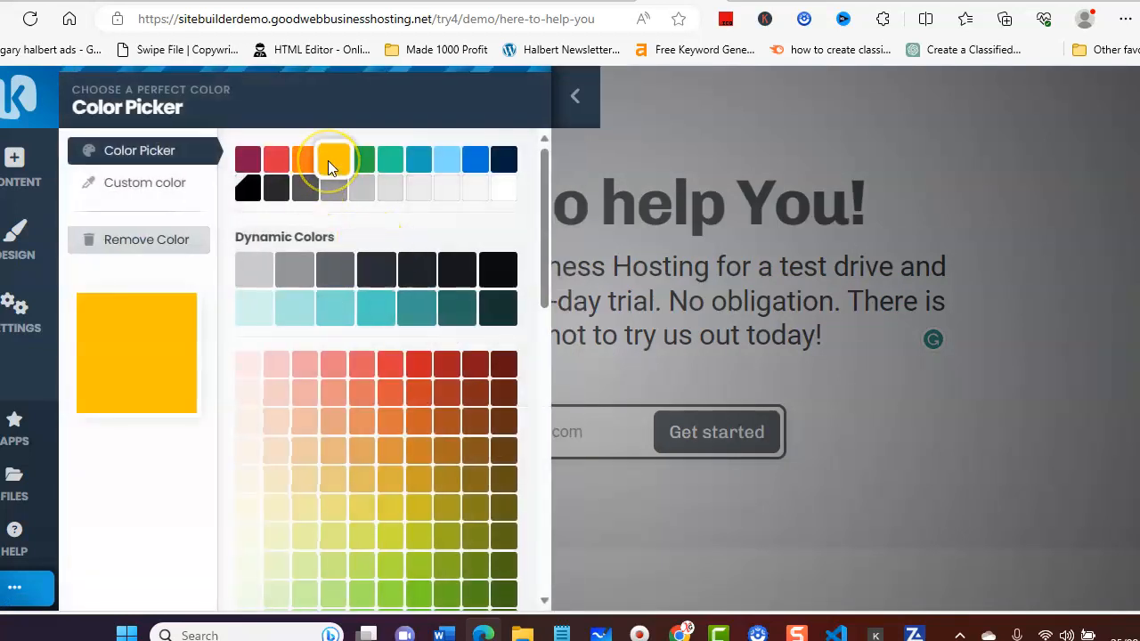
click(328, 160)
click(398, 570)
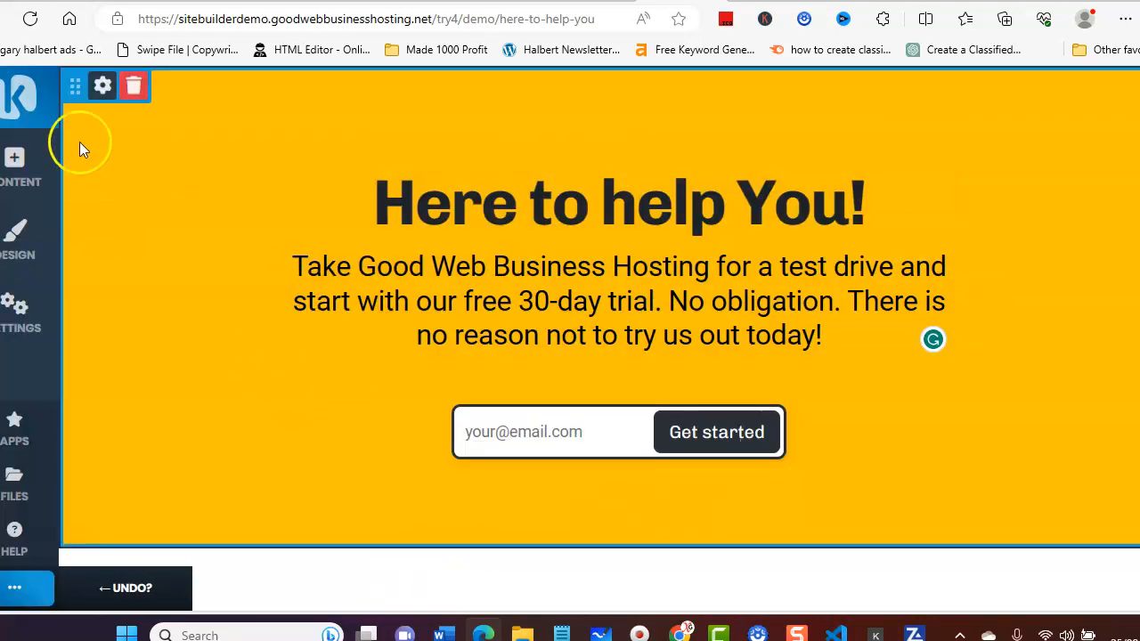
- Review the signup block's contrast, dark background, text shadow and decoration divider options without changing them
click(103, 85)
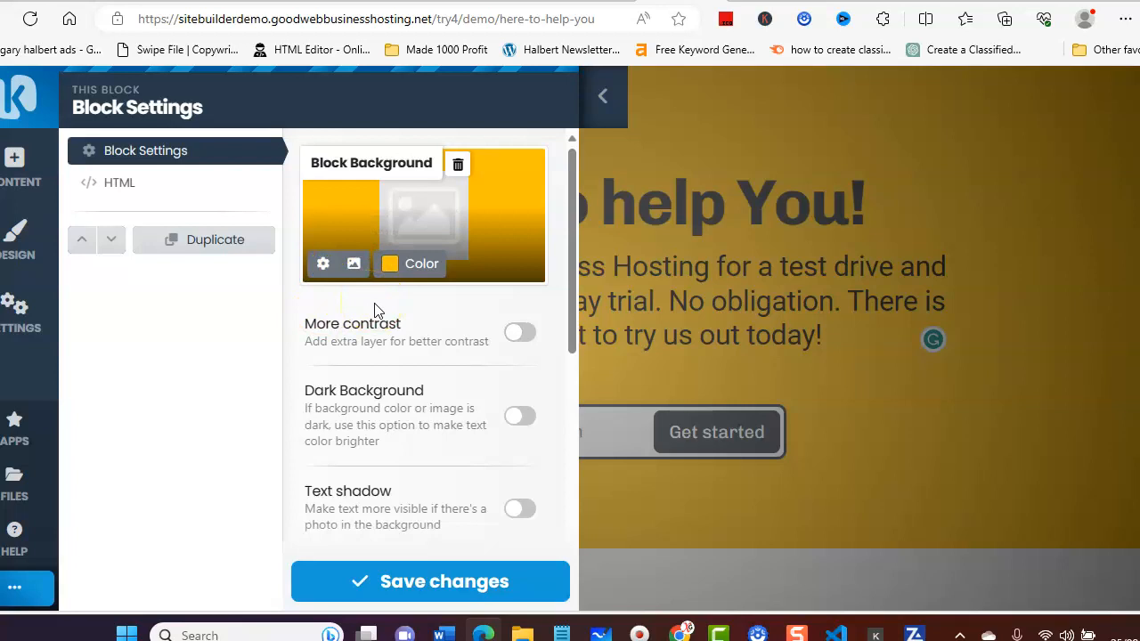
scroll(377, 306, down, 1)
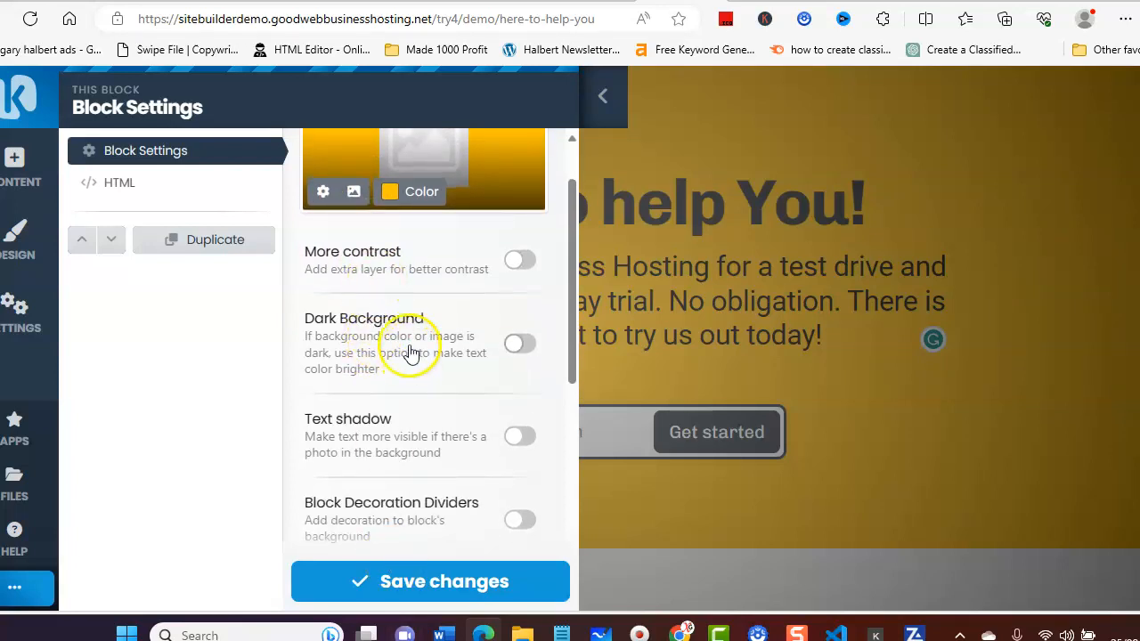
click(594, 100)
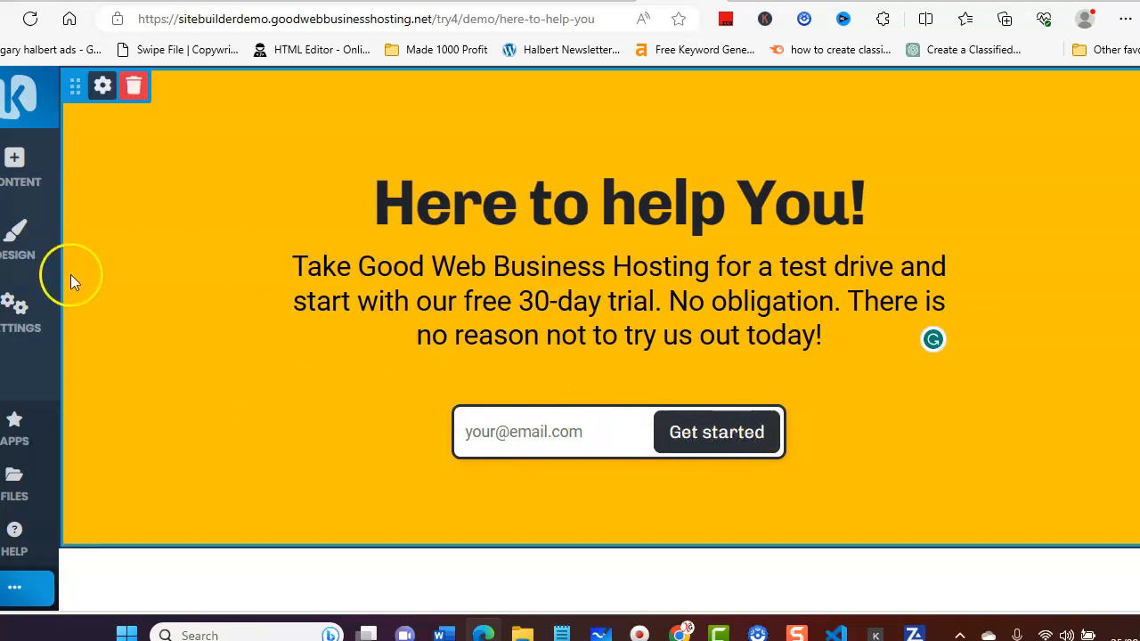
- Examine the "Here to help You!" subpage's general settings, including its name, navigation menu display and password protection
click(15, 308)
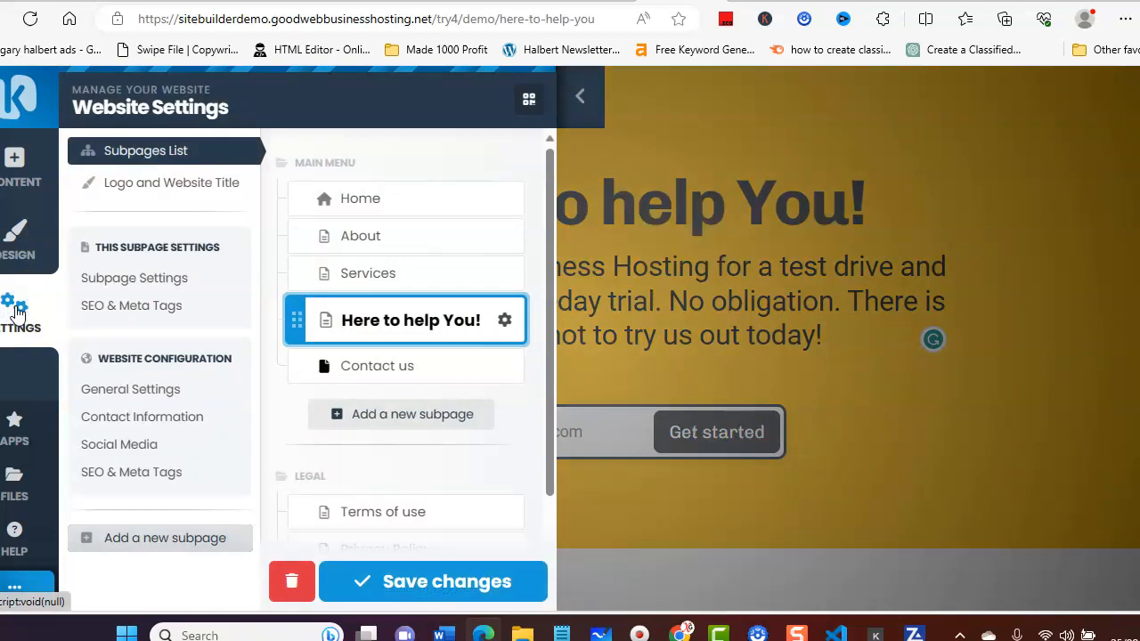
click(505, 323)
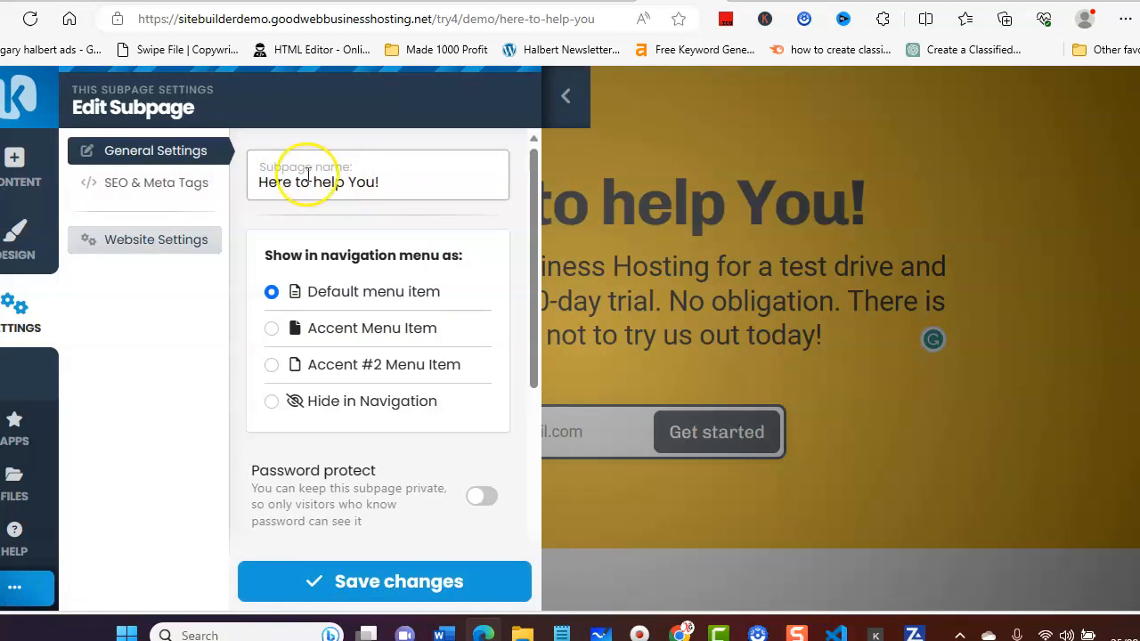
scroll(415, 436, down, 4)
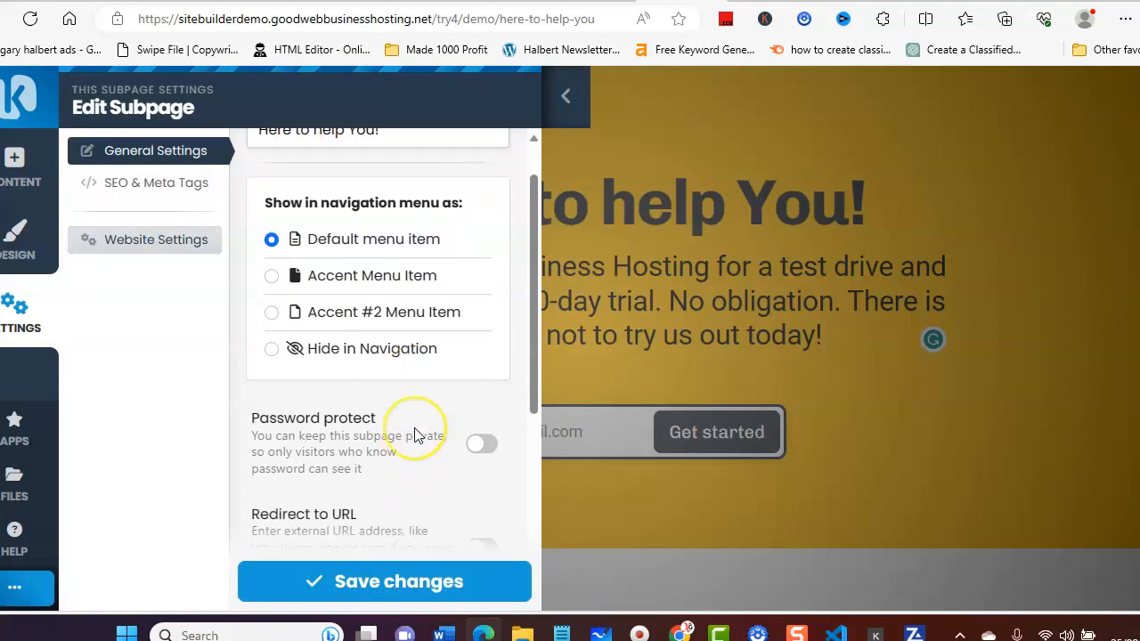
scroll(416, 436, up, 4)
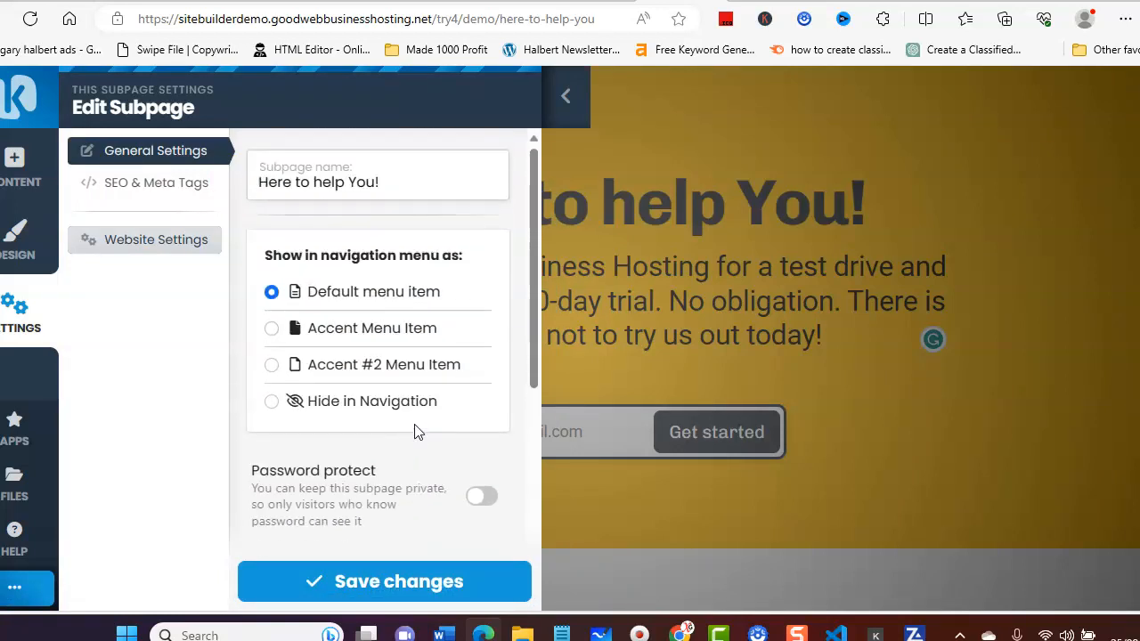
click(569, 96)
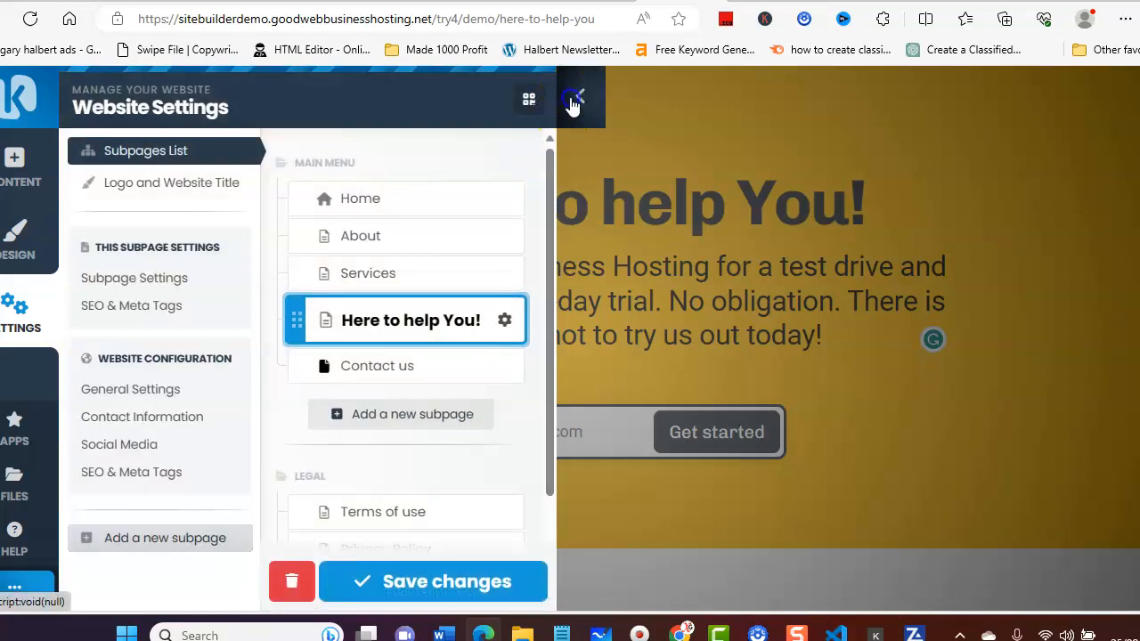
click(571, 100)
- Open the website configuration's general settings with the administrator's e-mail and save them
click(23, 325)
click(135, 389)
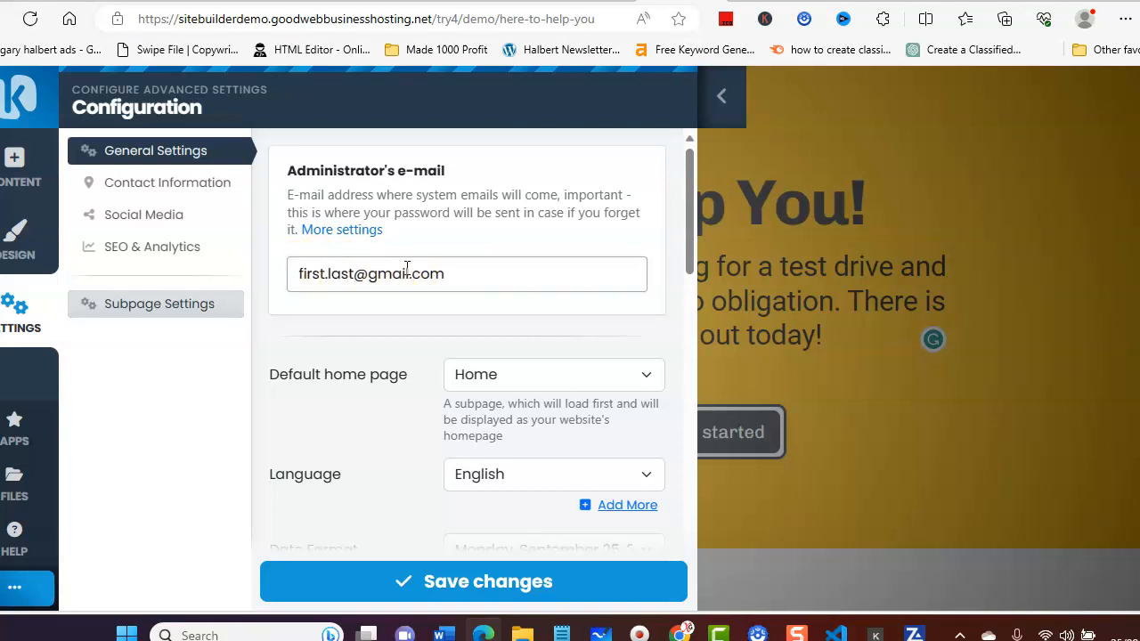
click(434, 580)
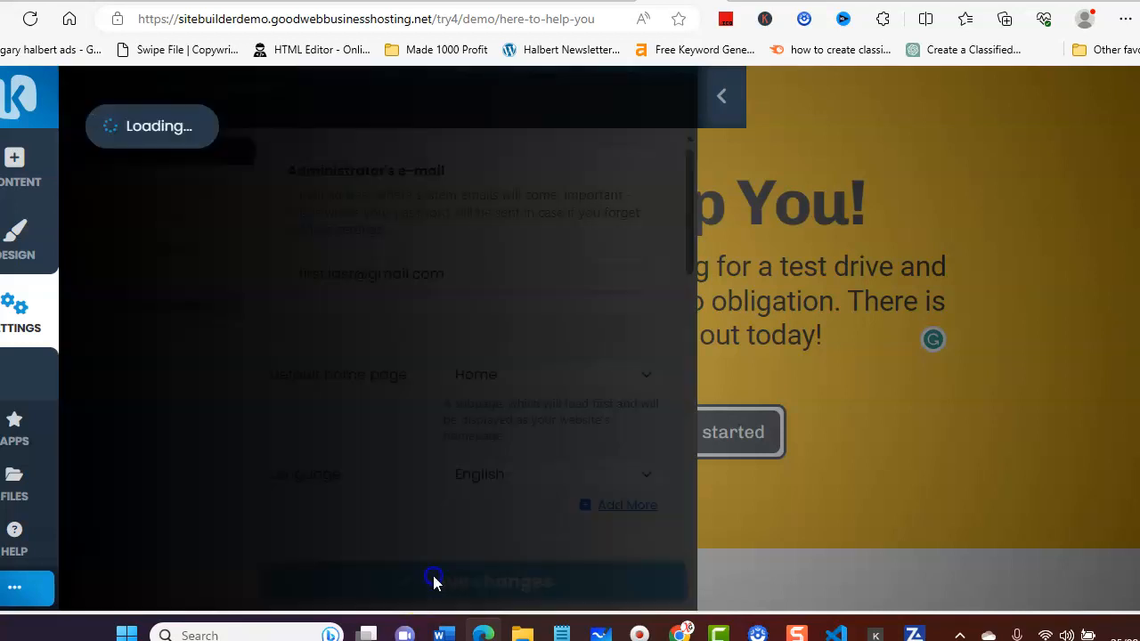